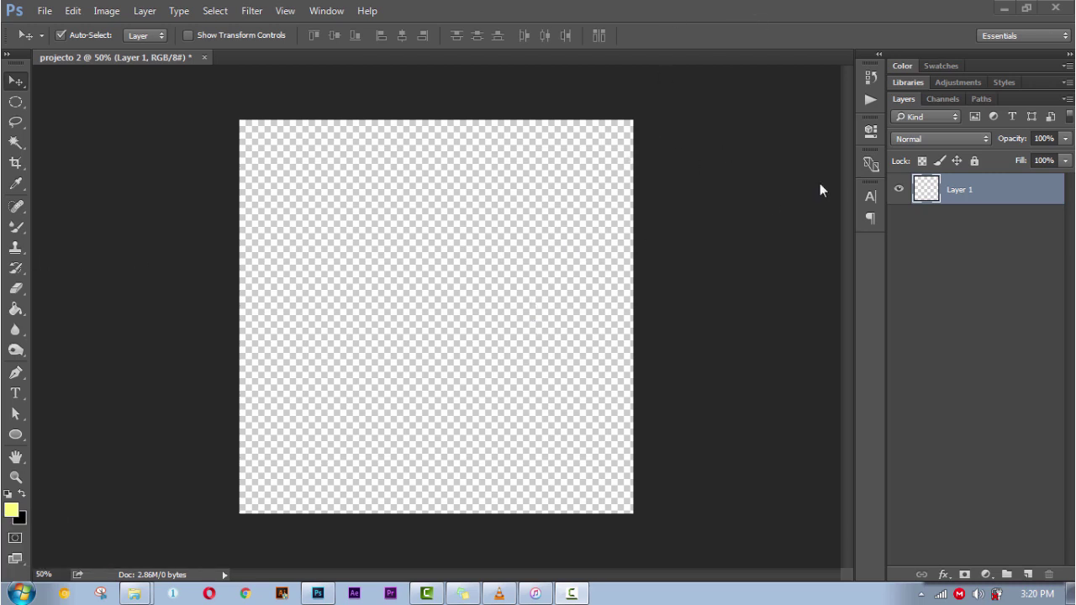
Give the only layer, Layer 1, the new name 'Camada 1' in the Layers panel
double_click(959, 190)
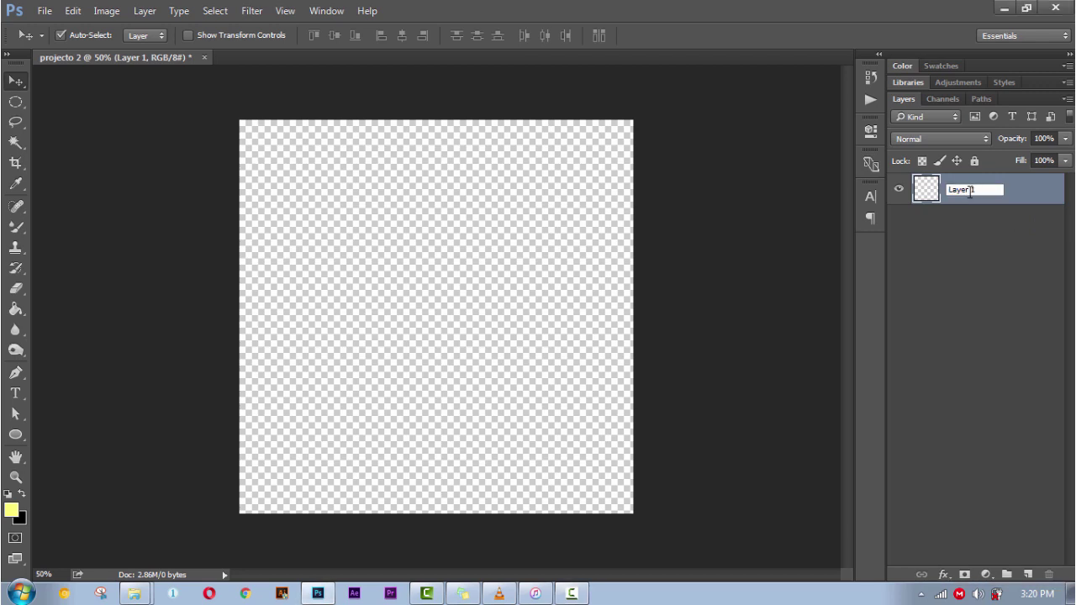
text(Camada)
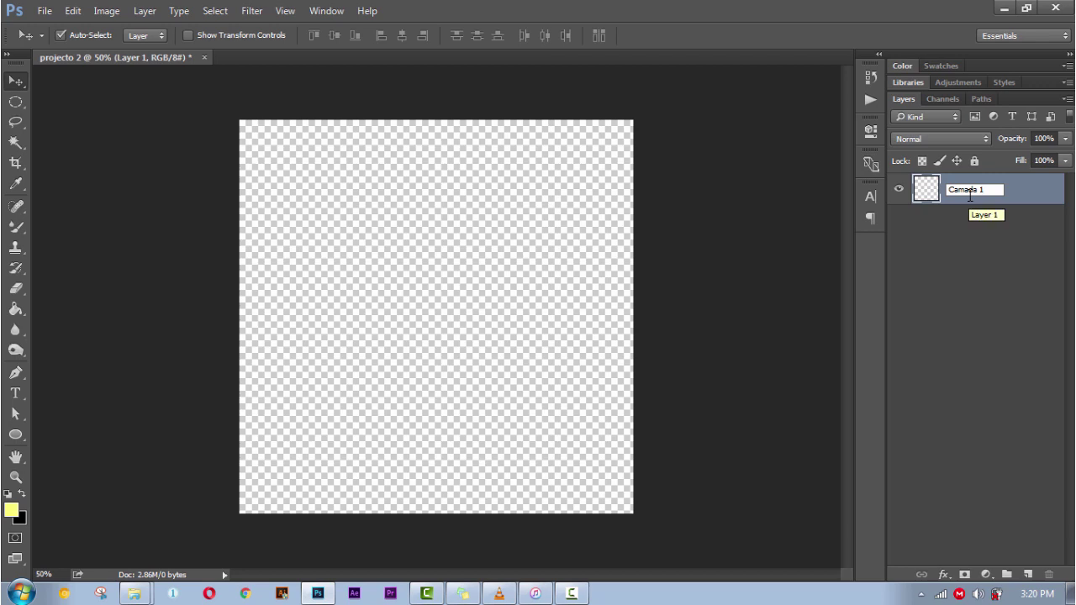
key(Return)
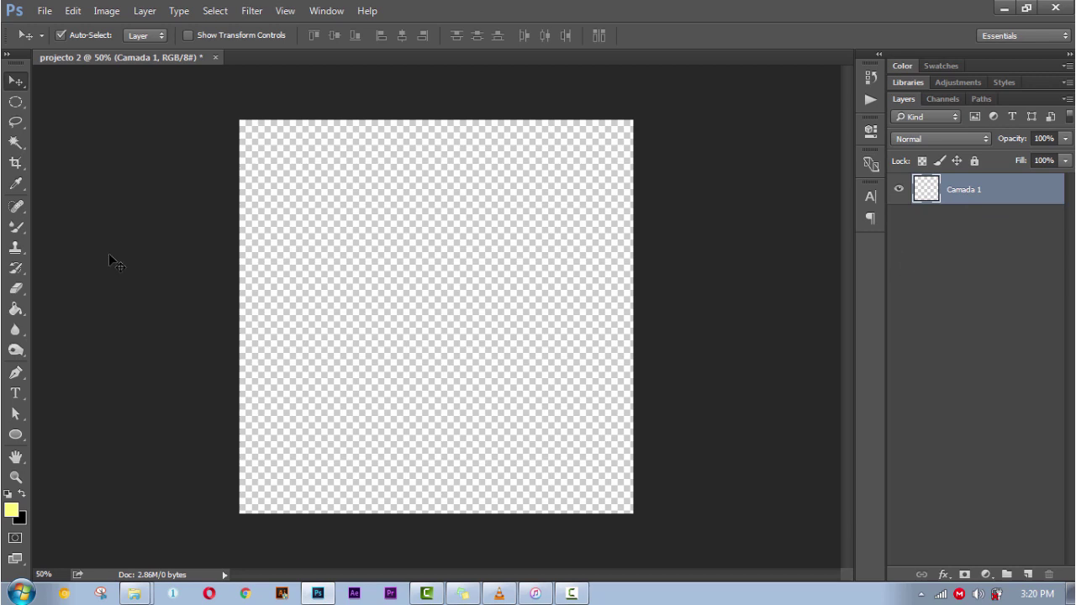
Draw a rectangle spanning the entire canvas with the Rectangle Tool
click(23, 439)
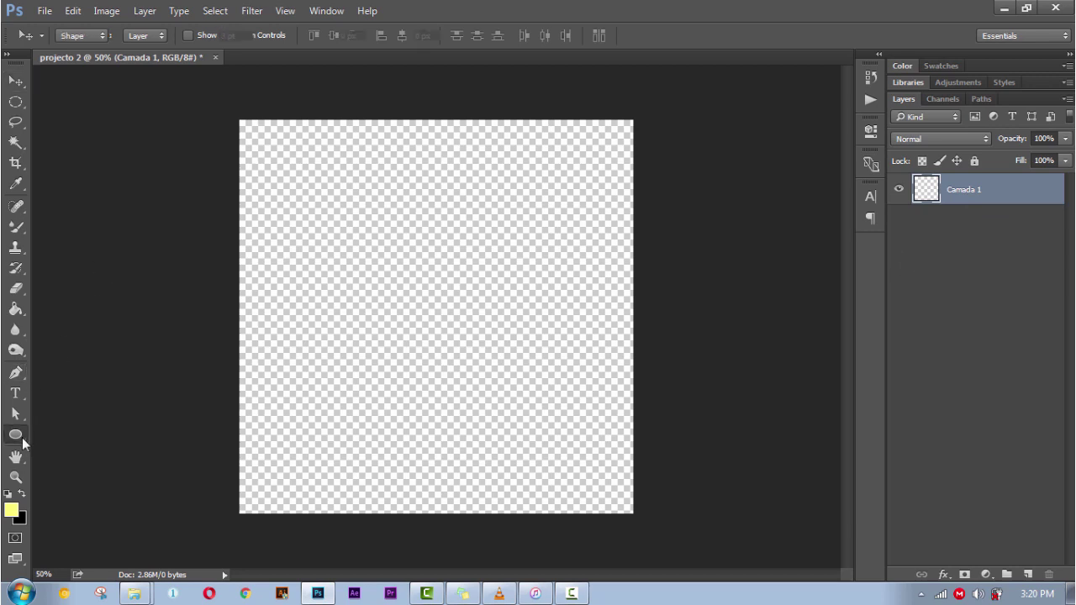
drag(23, 443, 50, 437)
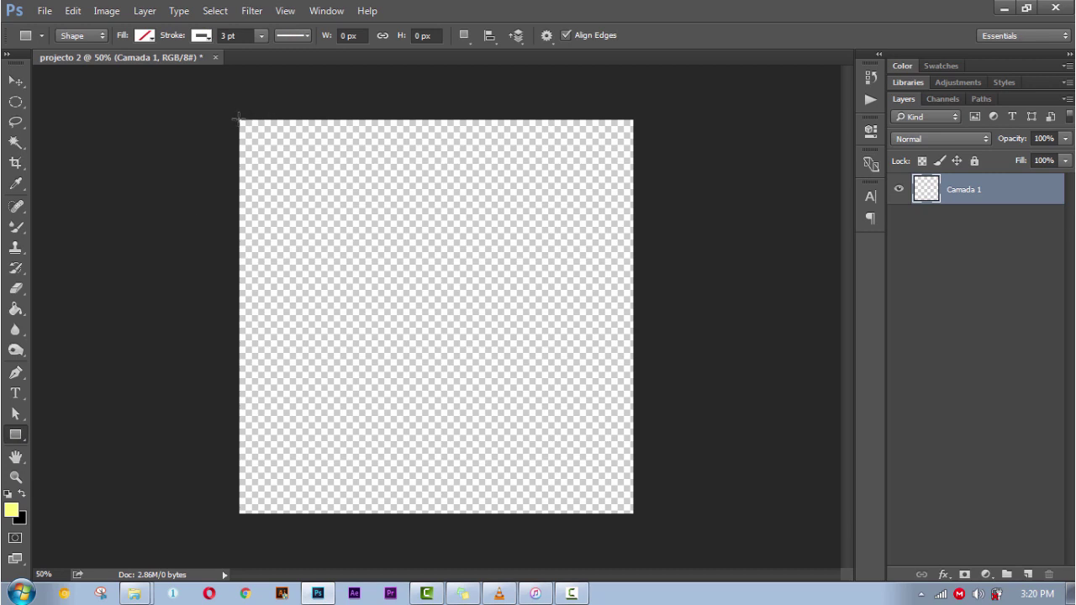
drag(237, 117, 635, 515)
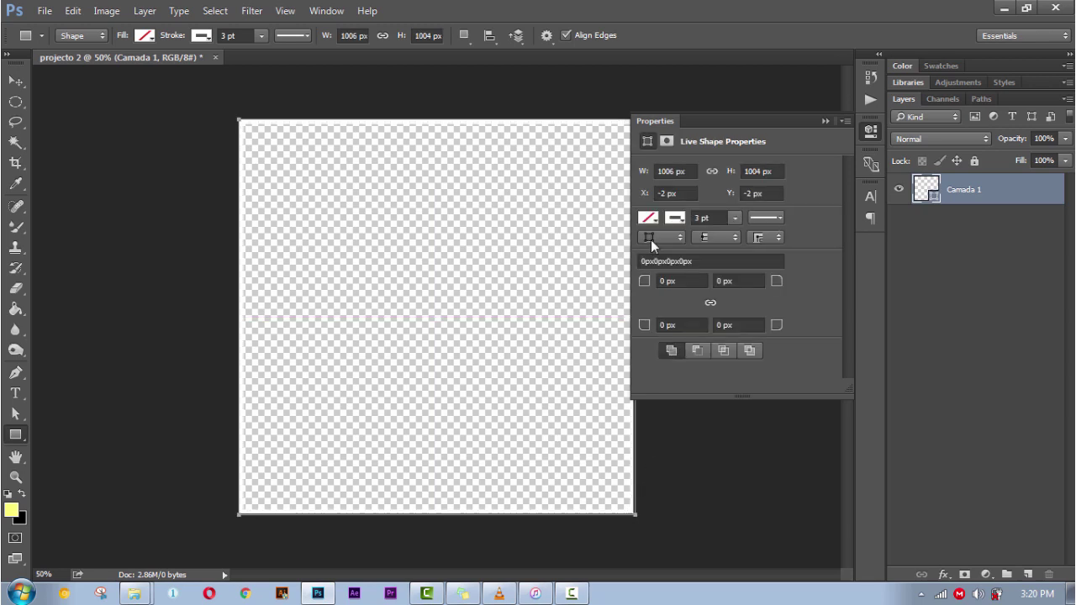
Fill the rectangle with Pale Cool Brown and remove its outline
click(649, 218)
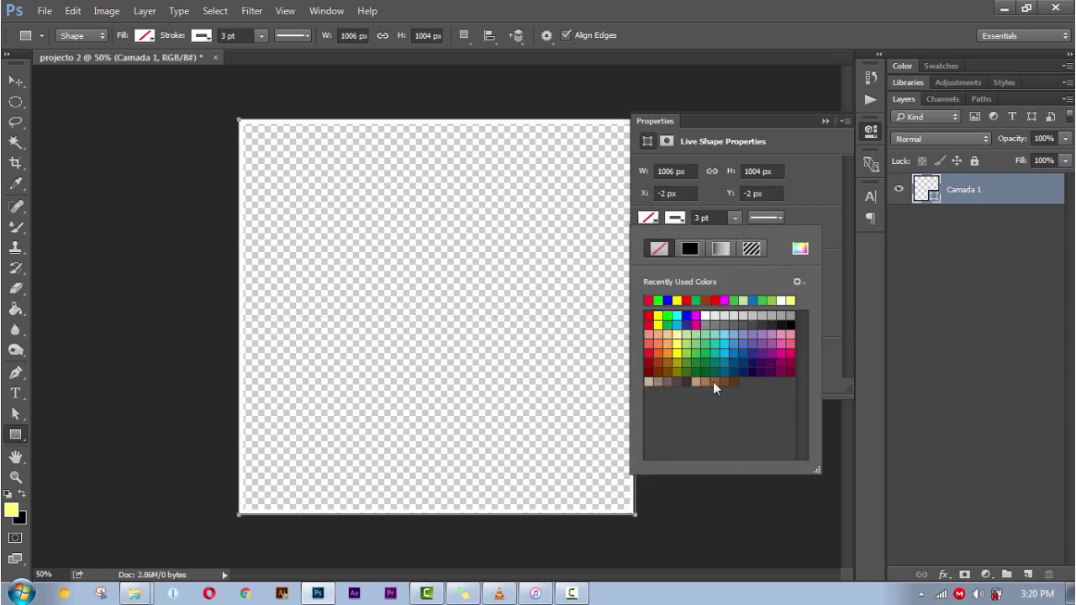
click(650, 382)
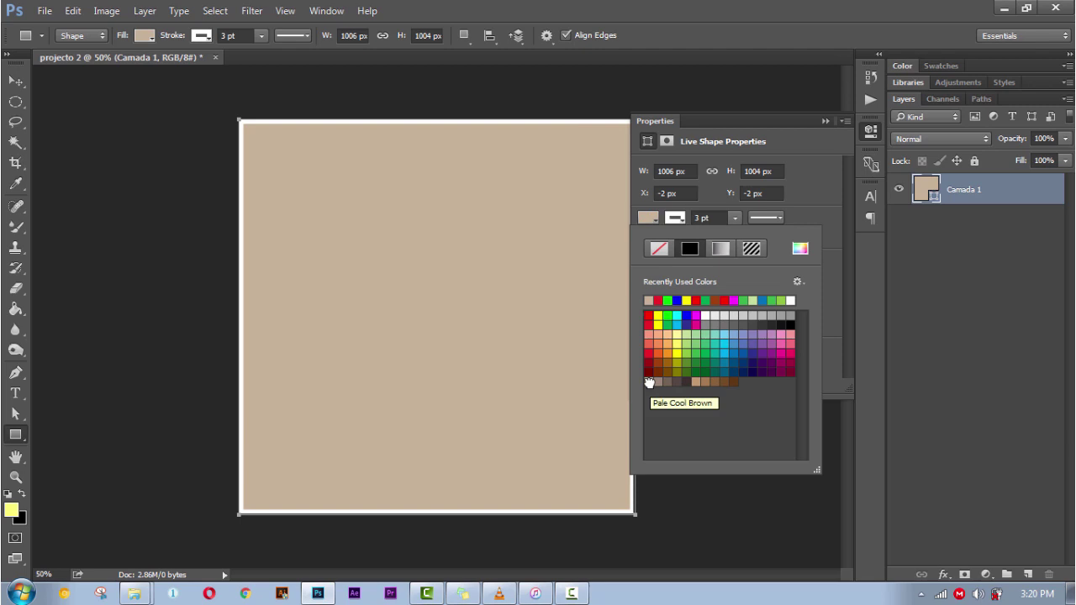
click(659, 249)
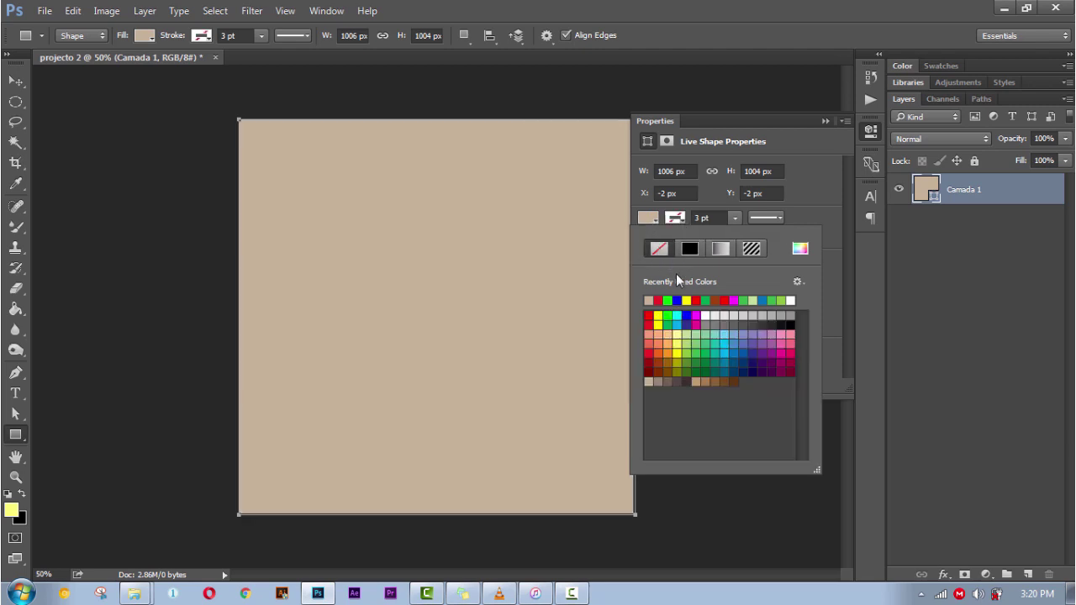
click(14, 82)
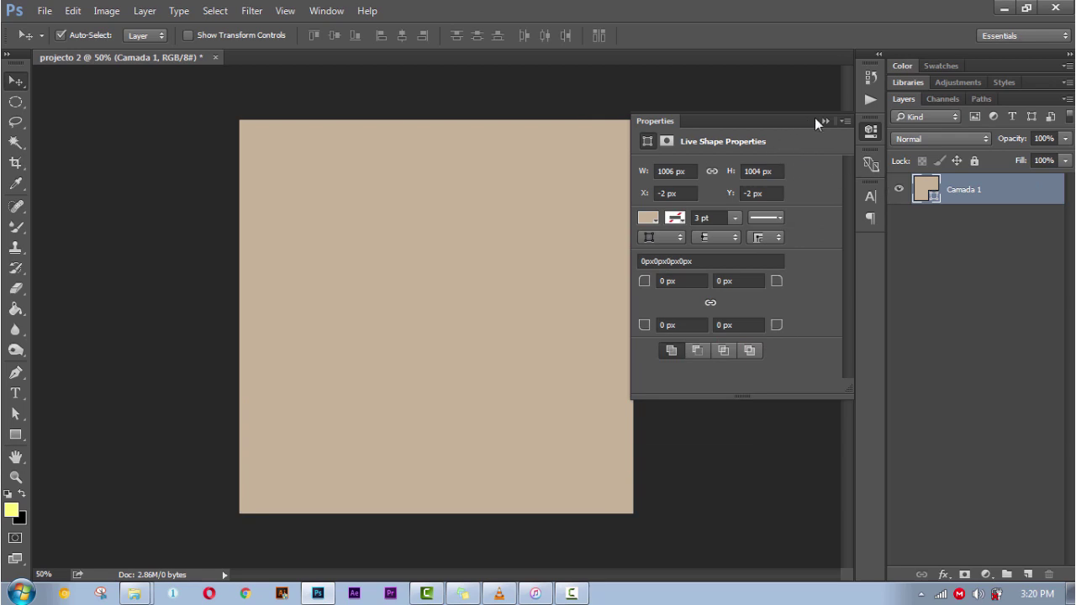
Toggle Camada 1's visibility off and back on, then close the Properties panel
click(974, 225)
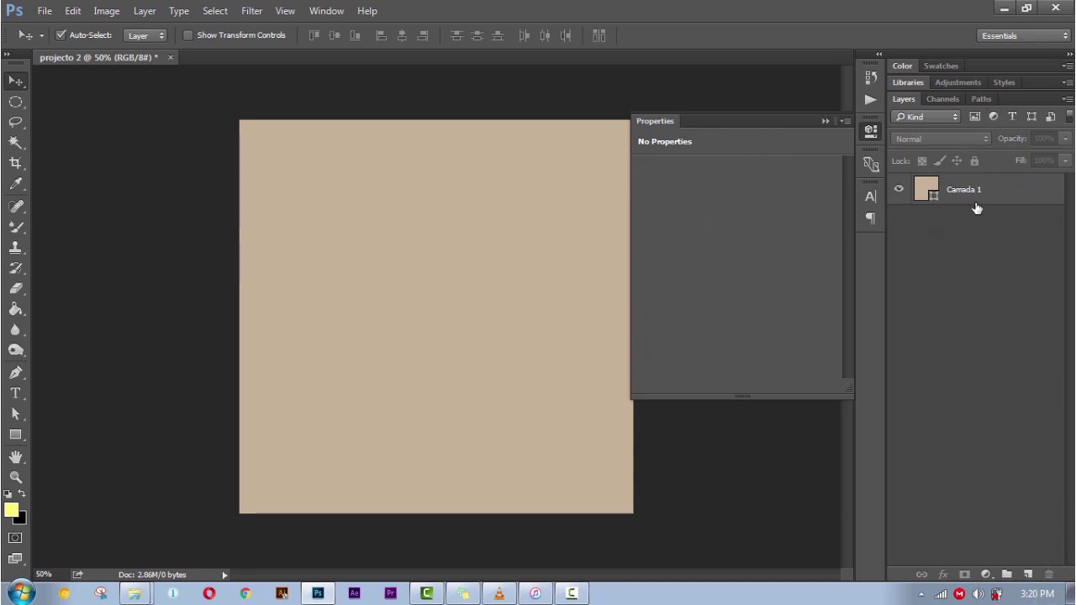
click(899, 190)
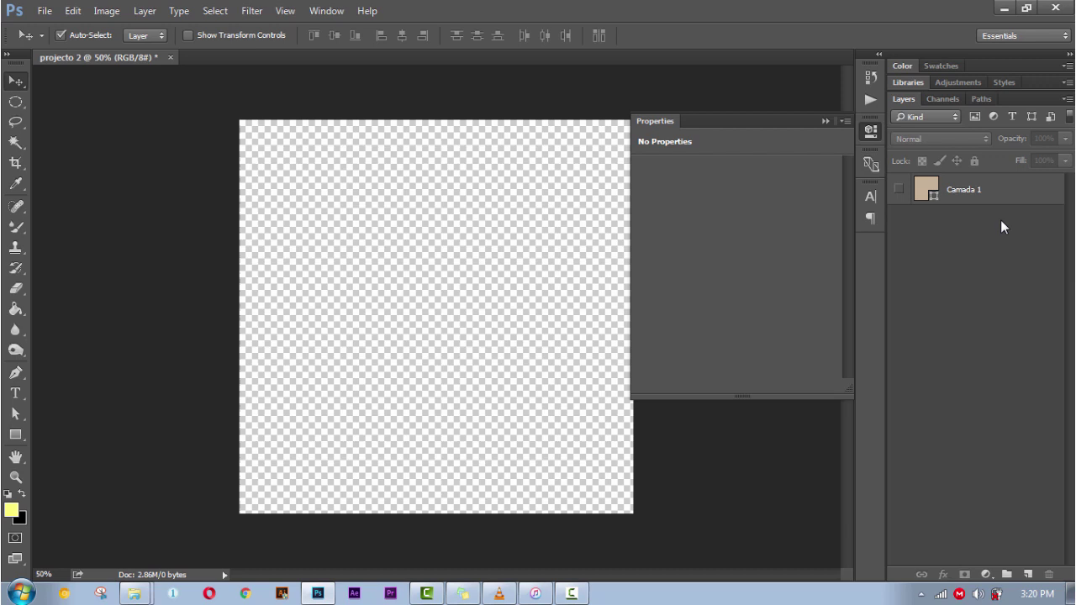
click(899, 190)
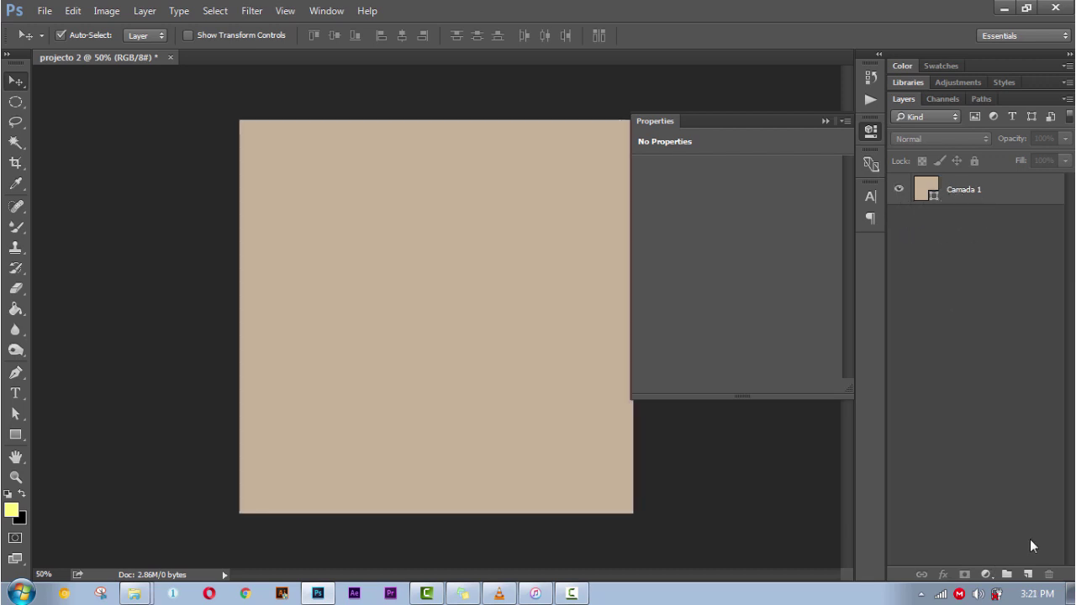
click(823, 123)
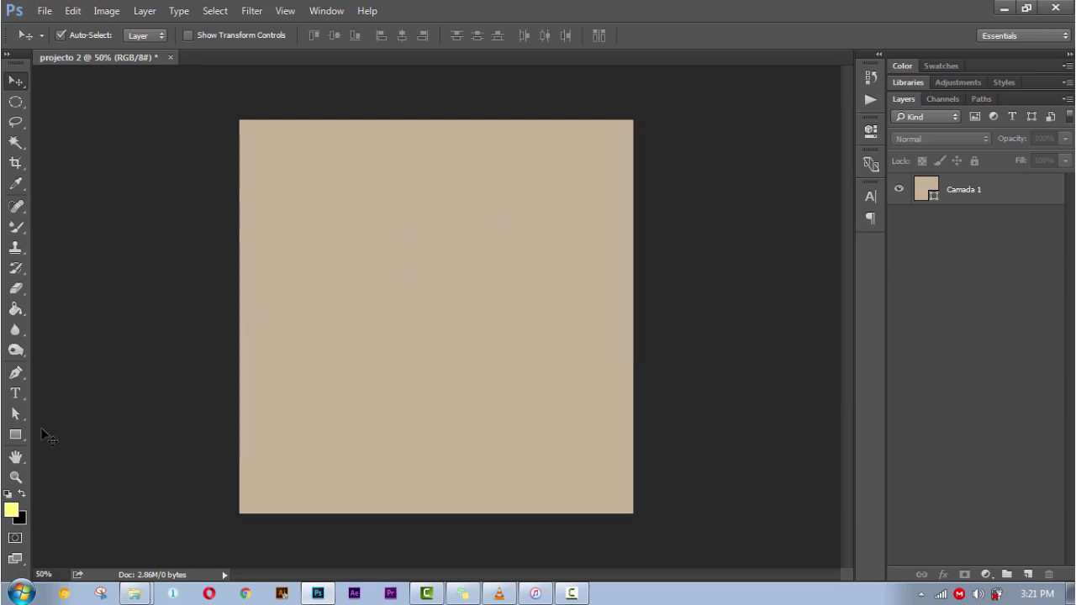
Draw a circle near the canvas middle with the Ellipse Tool and fill it red
click(15, 435)
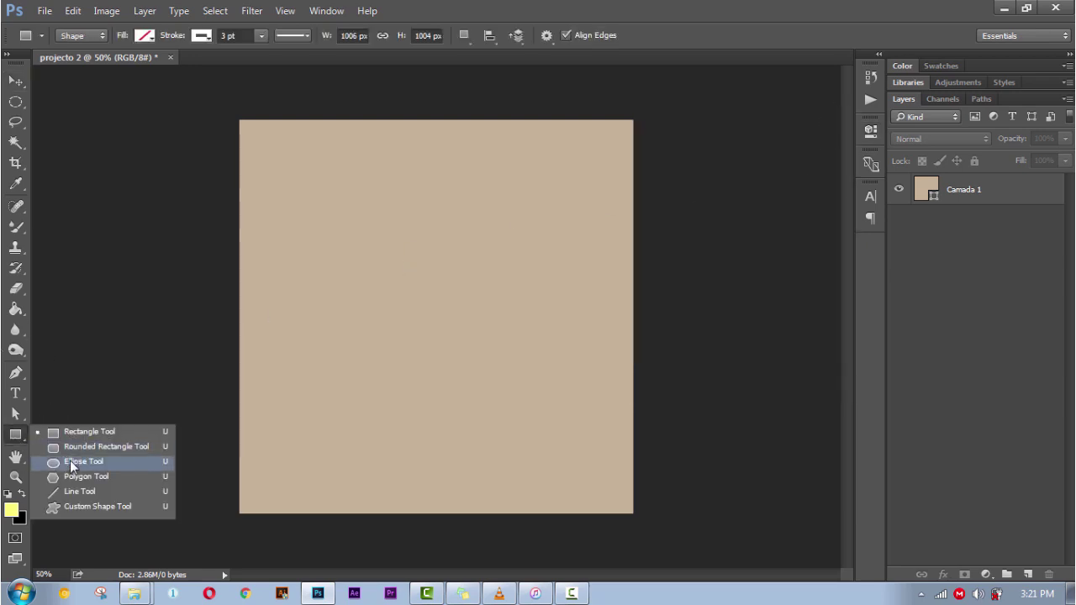
click(71, 461)
mouse_move(406, 264)
mouse_down()
mouse_move(422, 302)
mouse_move(512, 404)
mouse_up()
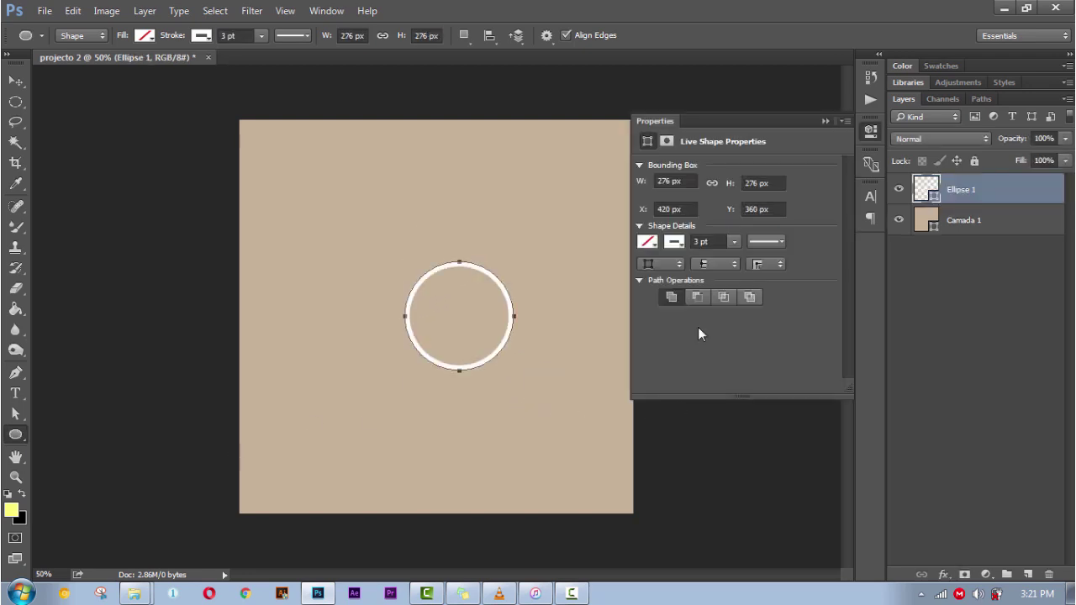
click(651, 241)
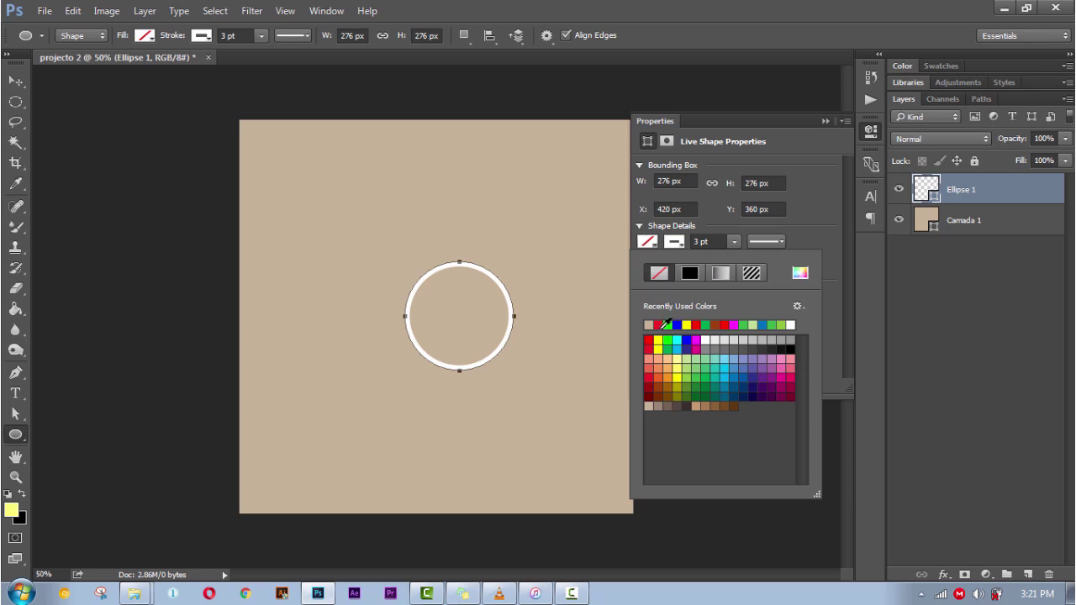
click(650, 324)
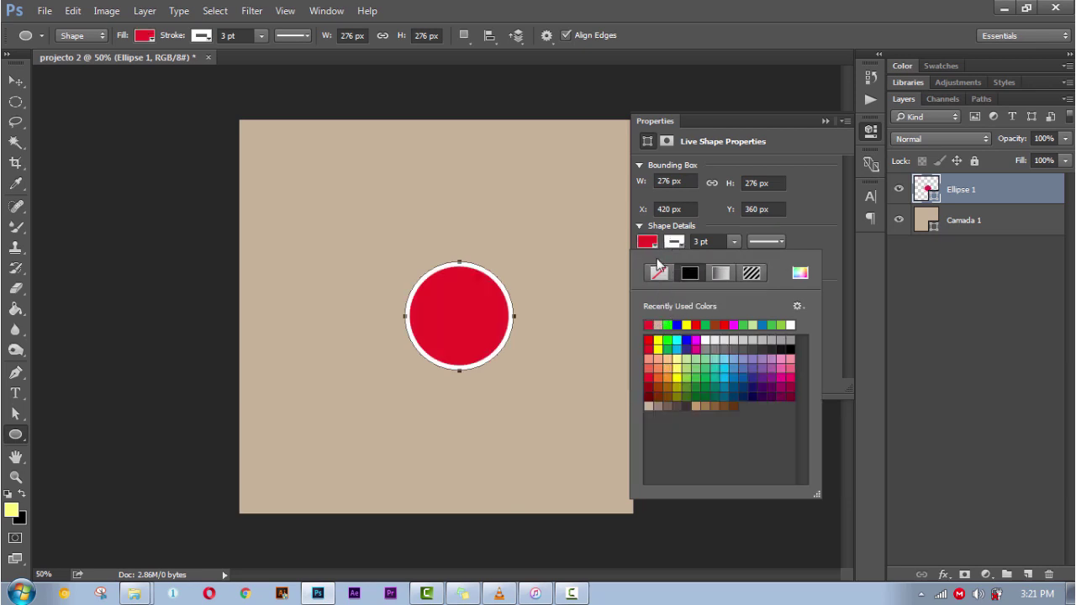
Snap the red circle to the exact canvas centre and collapse the Properties panel
click(16, 80)
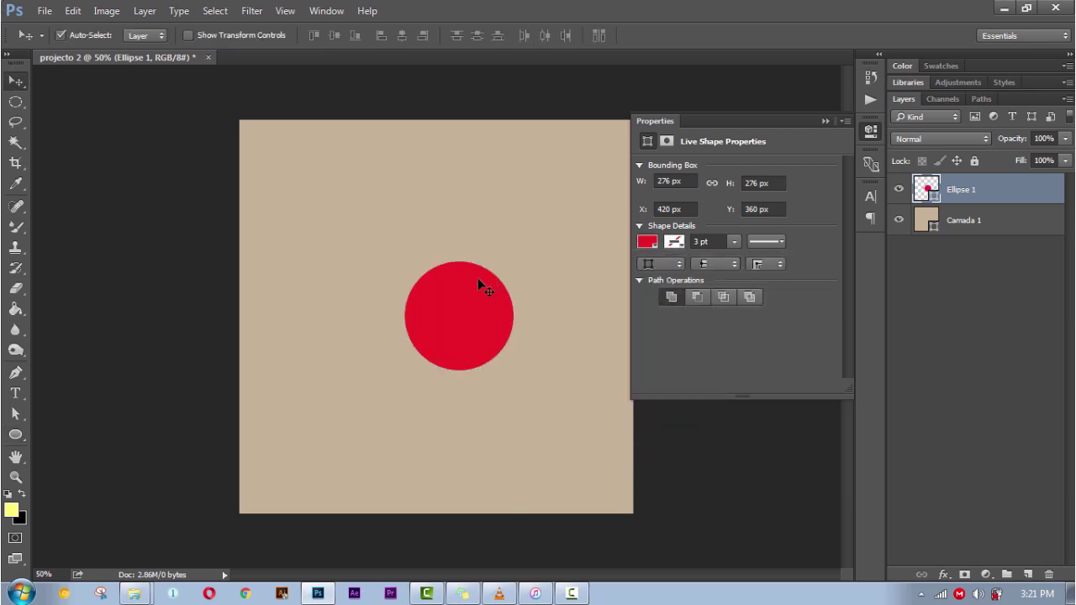
drag(459, 343, 439, 343)
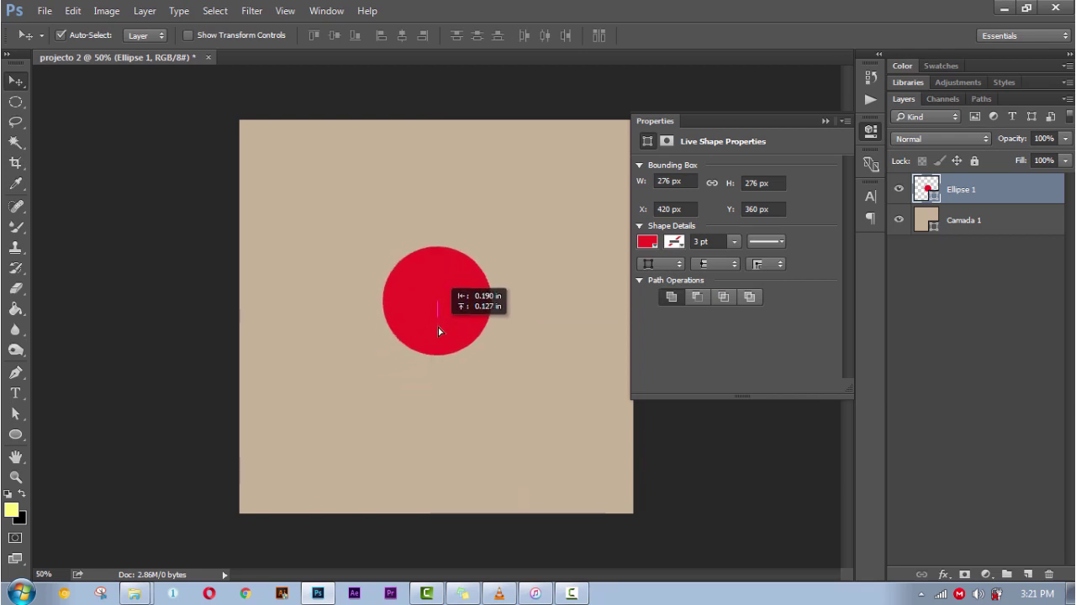
drag(439, 343, 434, 343)
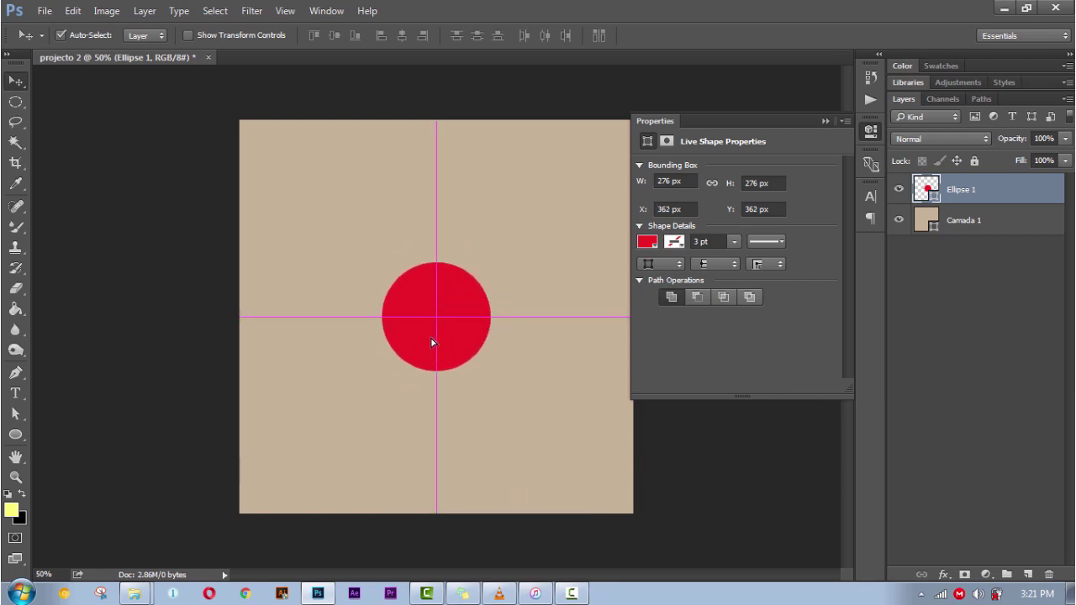
click(824, 122)
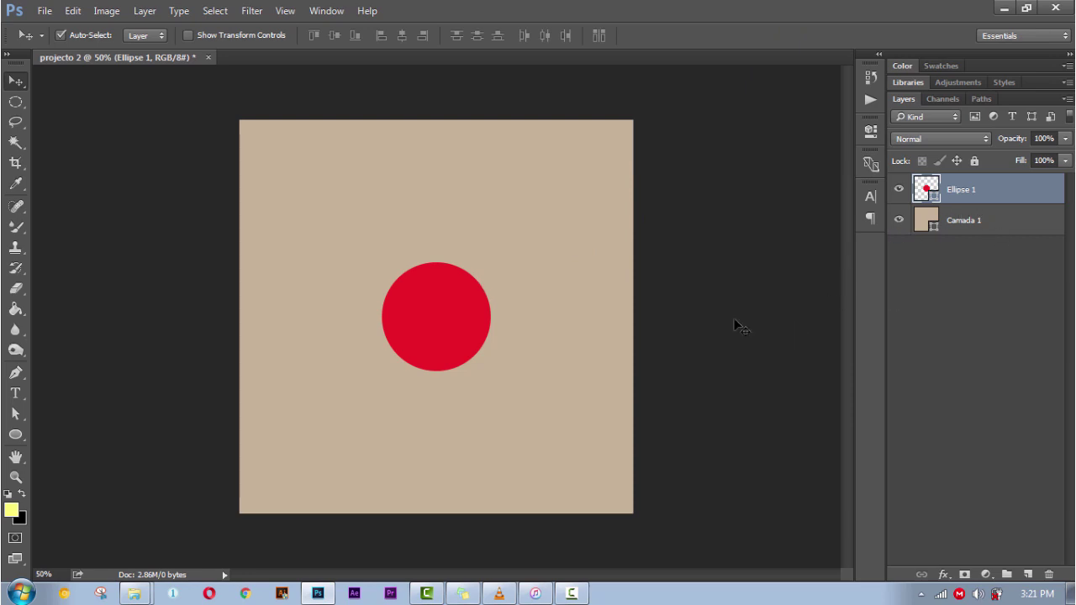
click(299, 204)
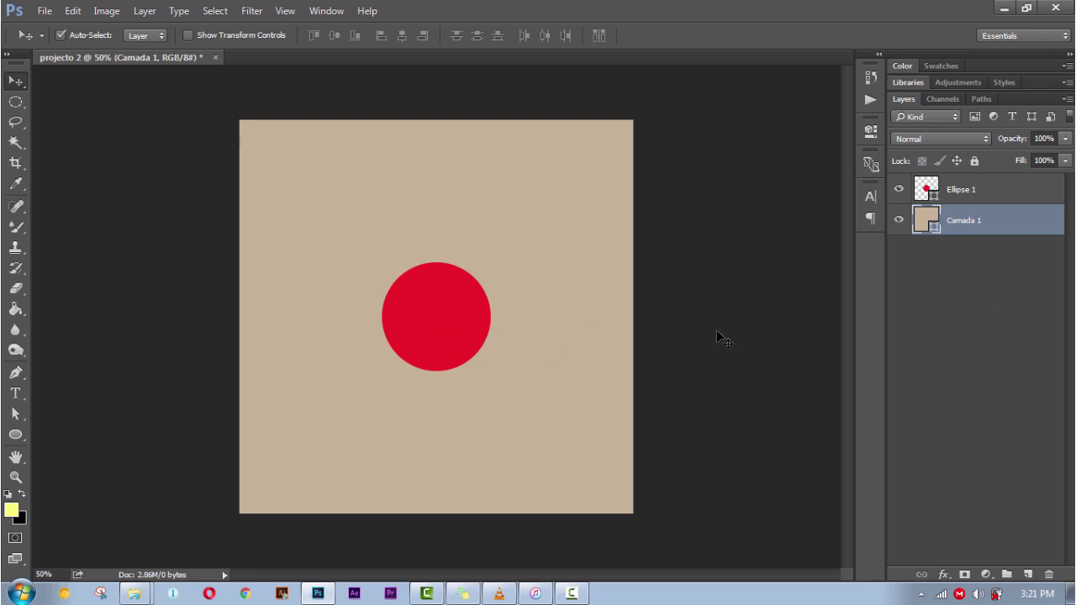
click(60, 35)
click(961, 189)
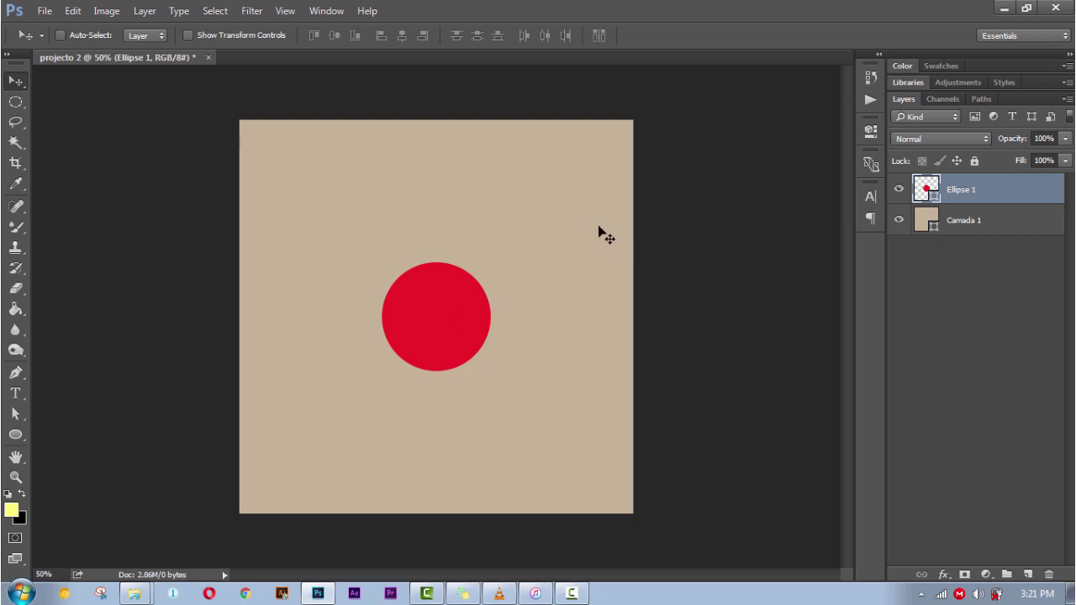
mouse_move(570, 233)
mouse_down()
mouse_move(553, 240)
mouse_move(570, 244)
mouse_up()
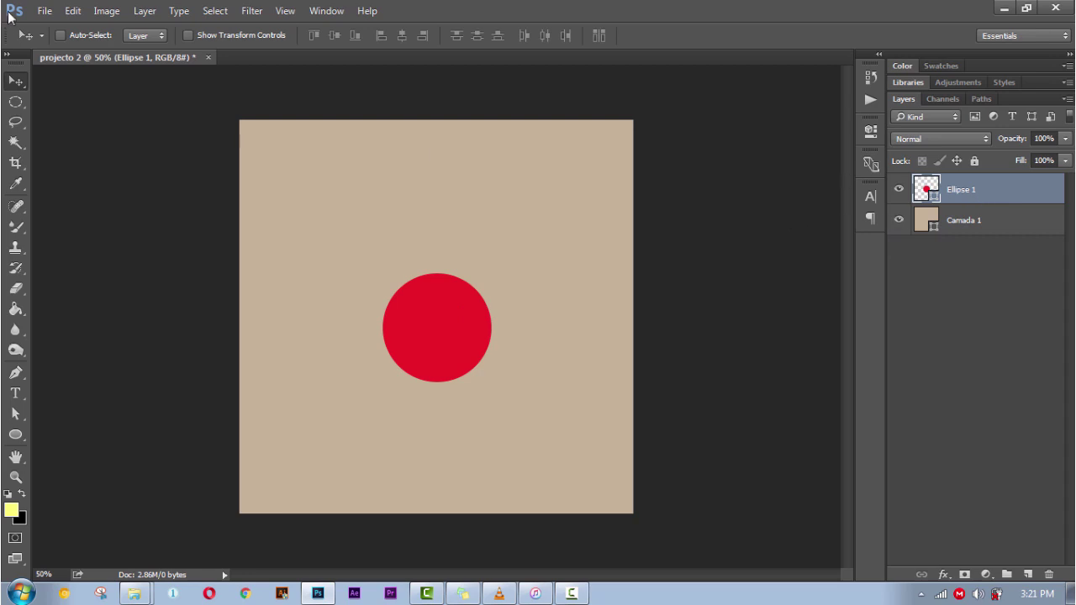
click(62, 35)
mouse_move(476, 366)
mouse_down()
mouse_move(422, 306)
mouse_move(422, 338)
mouse_up()
click(580, 208)
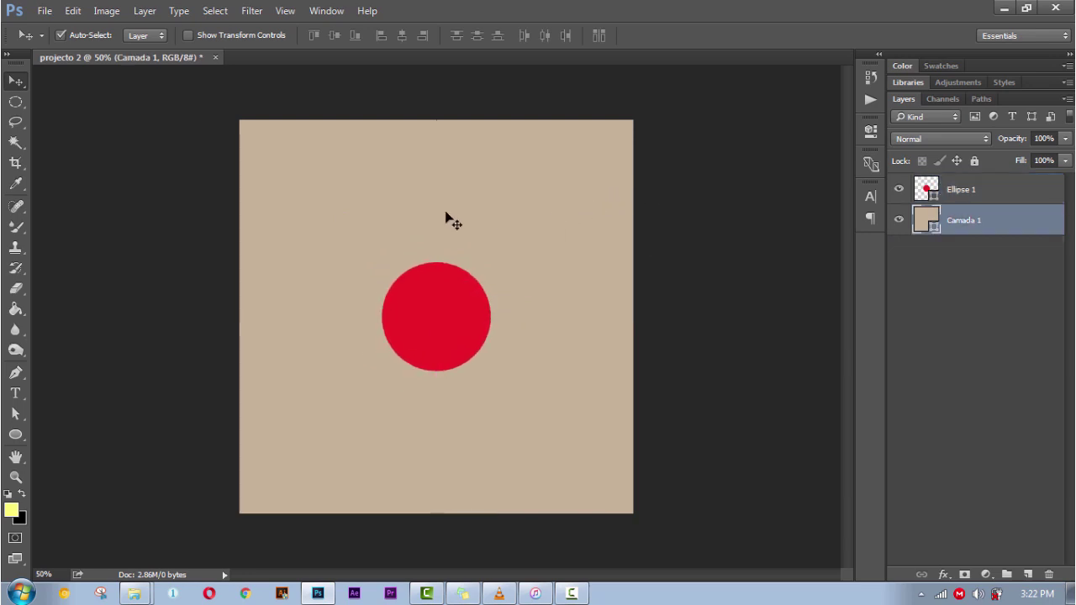
click(412, 301)
click(540, 252)
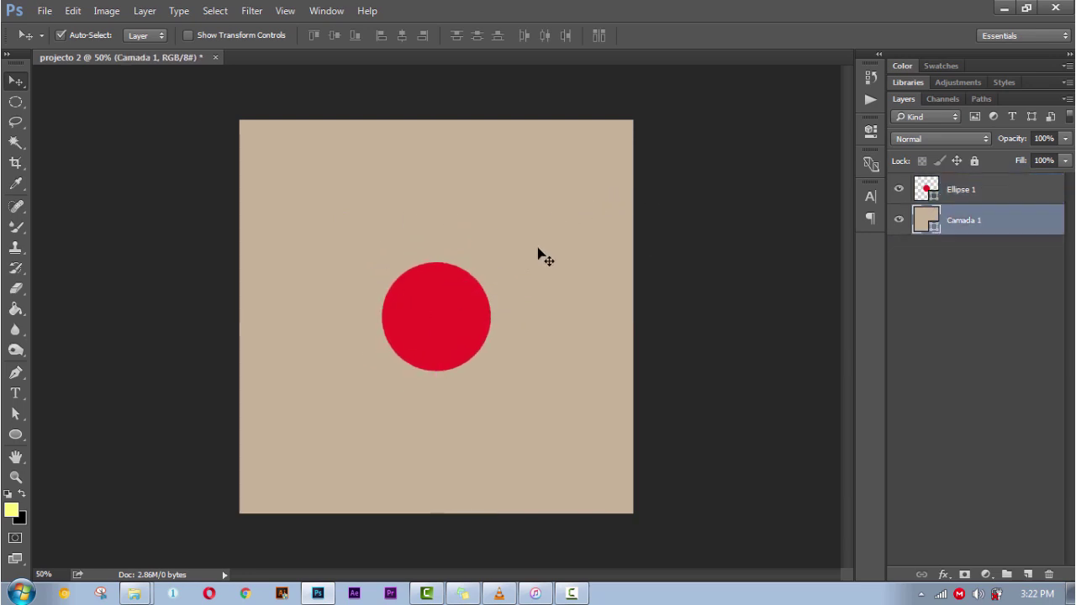
click(407, 340)
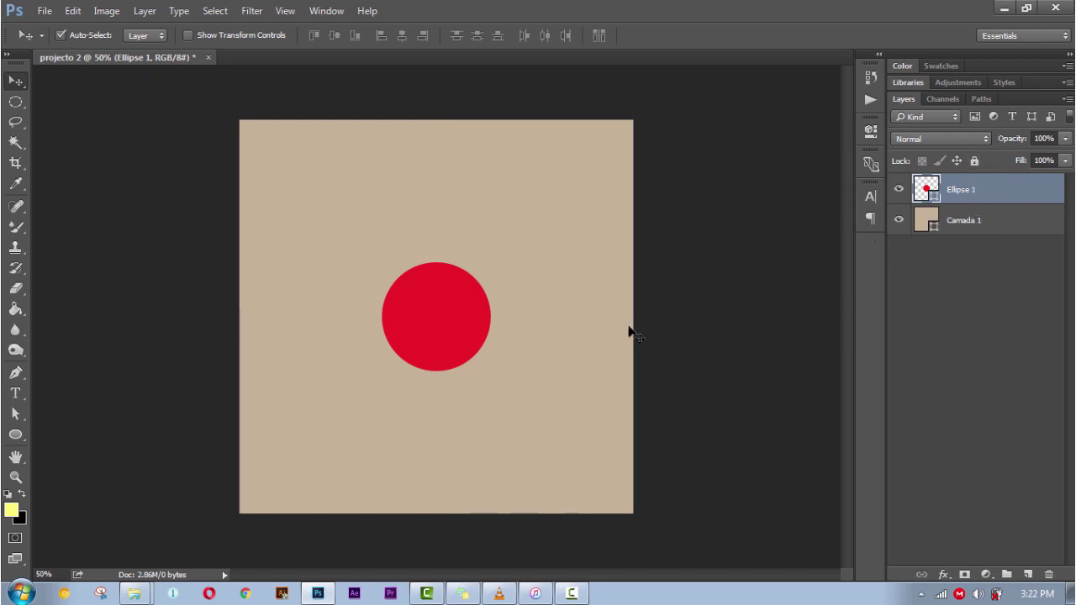
mouse_move(592, 401)
mouse_down()
mouse_move(560, 398)
mouse_move(595, 394)
mouse_up()
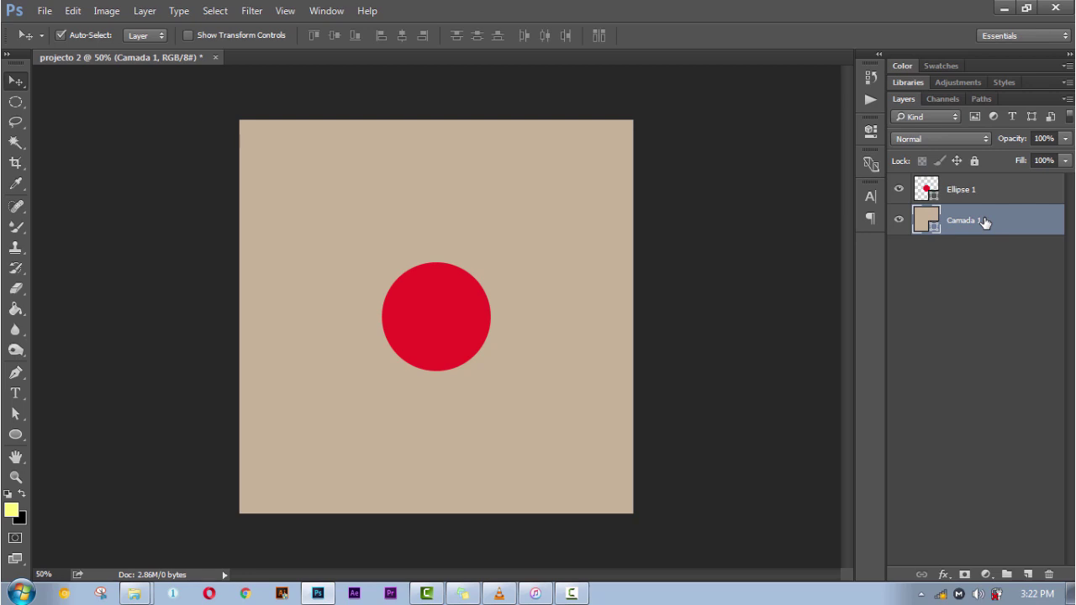
click(975, 161)
click(975, 161)
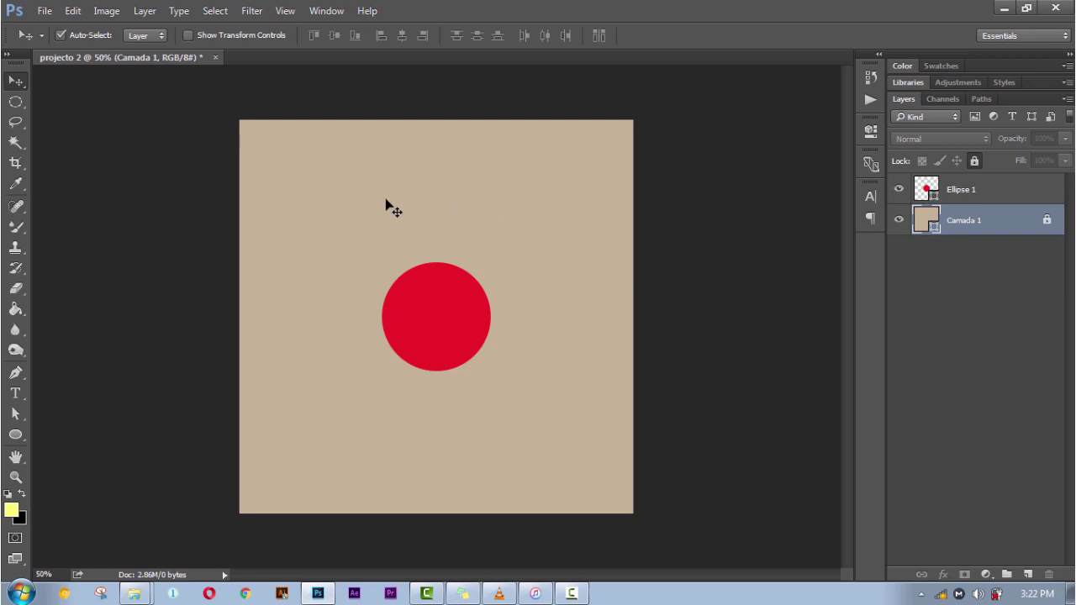
drag(386, 199, 302, 242)
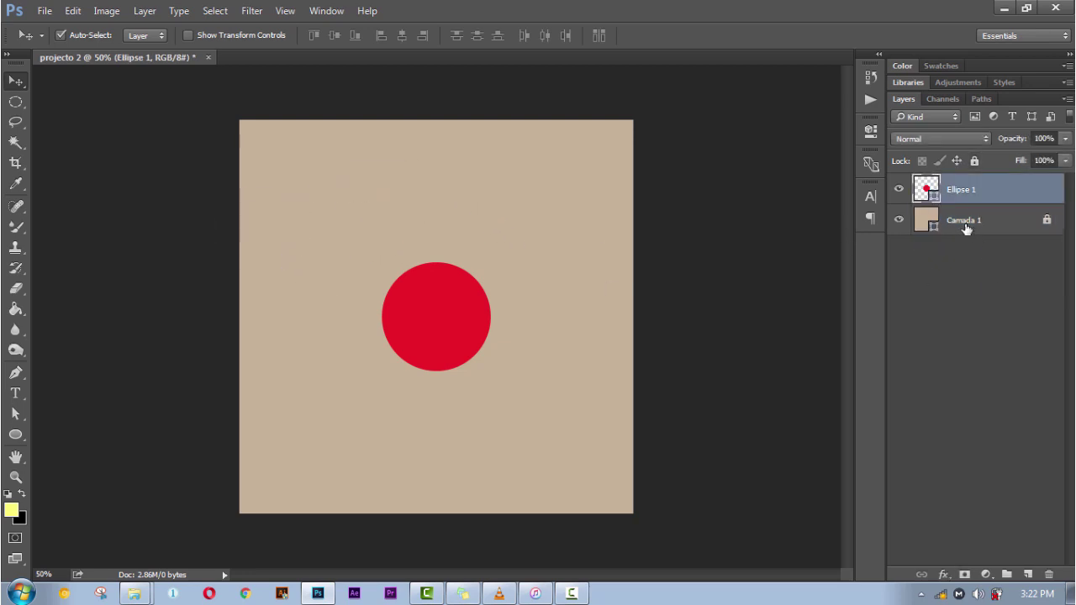
drag(588, 194, 578, 253)
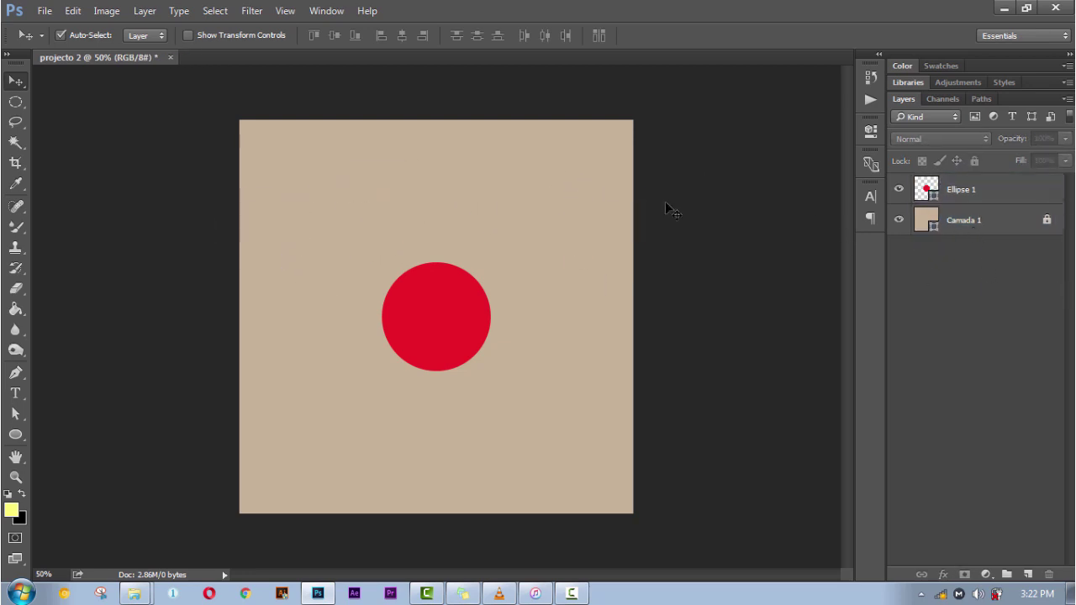
mouse_move(474, 177)
mouse_down()
mouse_move(544, 180)
mouse_move(586, 312)
mouse_move(586, 396)
mouse_up()
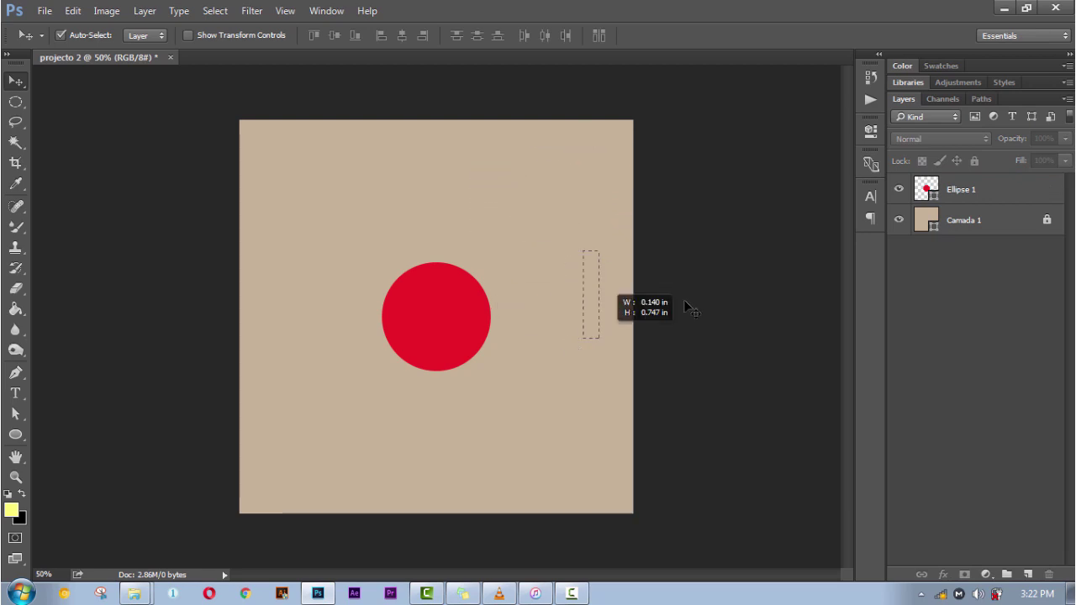
click(482, 458)
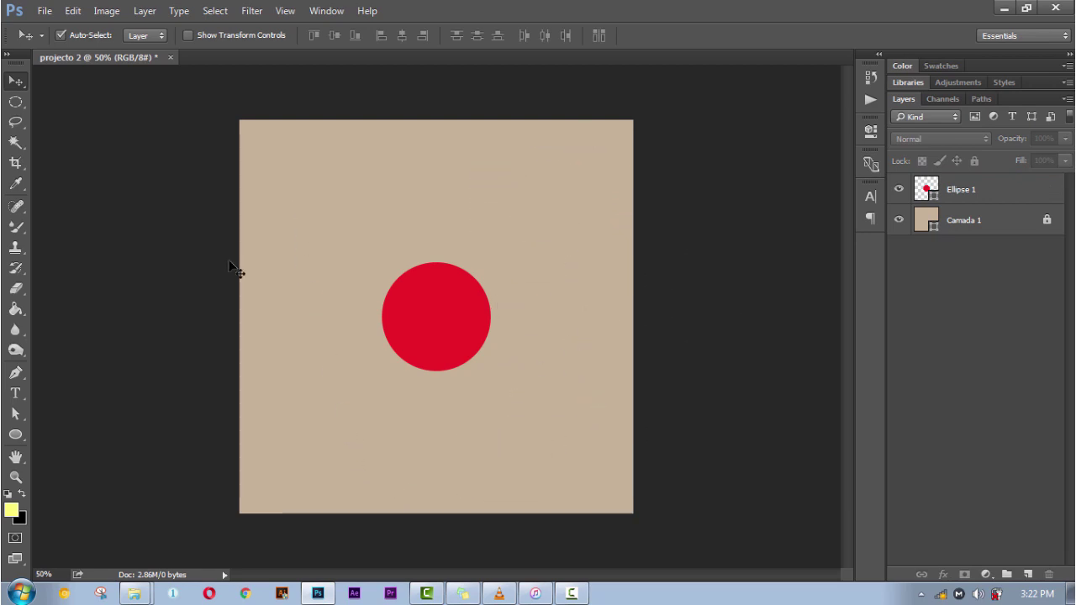
click(227, 135)
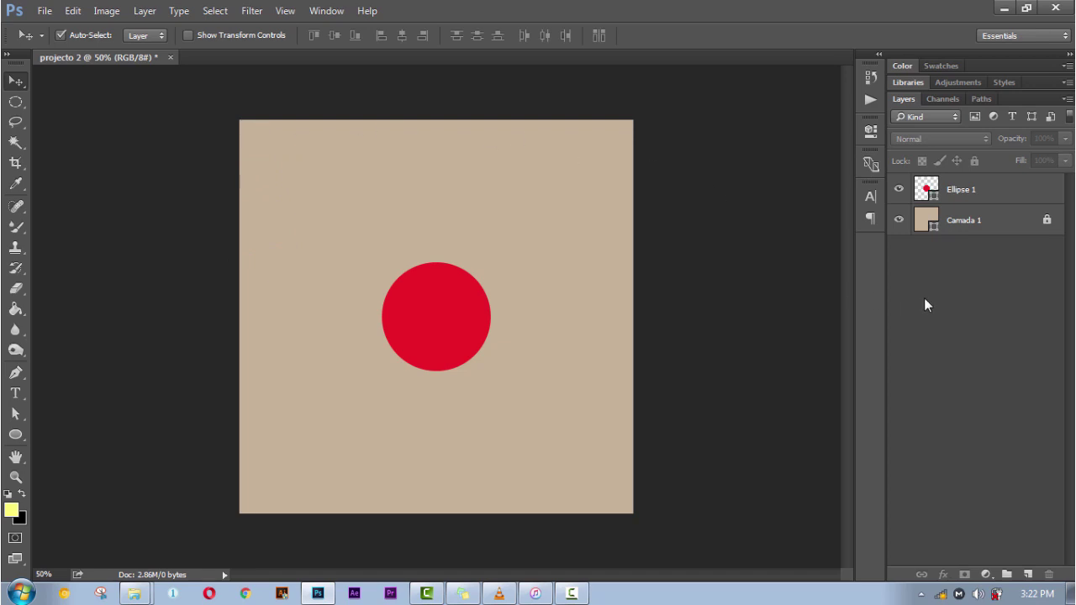
drag(596, 178, 562, 246)
drag(448, 298, 388, 312)
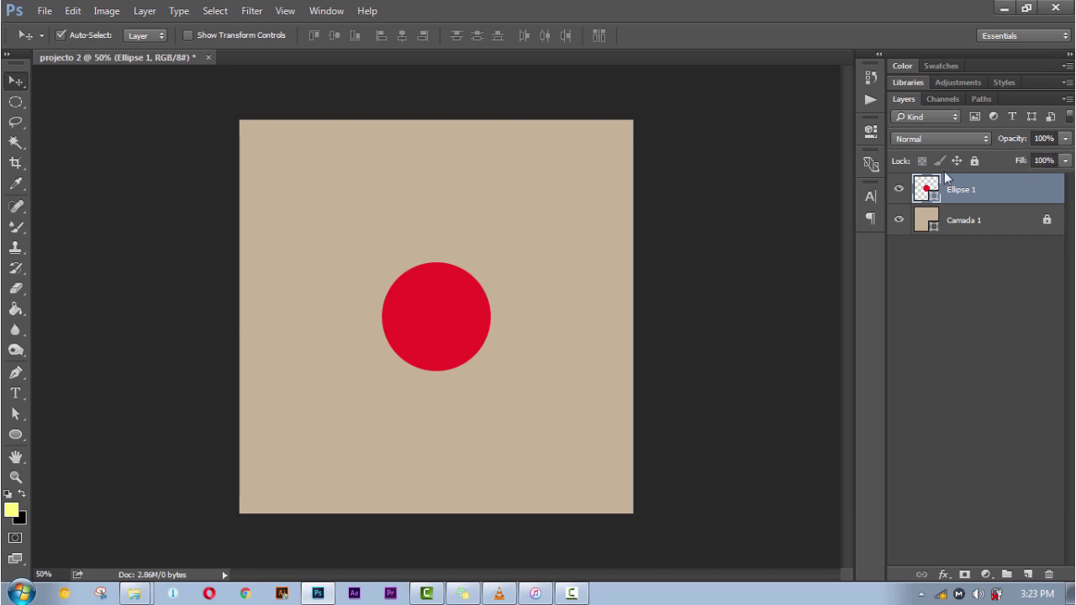
Drag the red Ellipse 1 circle left of centre, keeping it vertically centred
drag(437, 319, 440, 327)
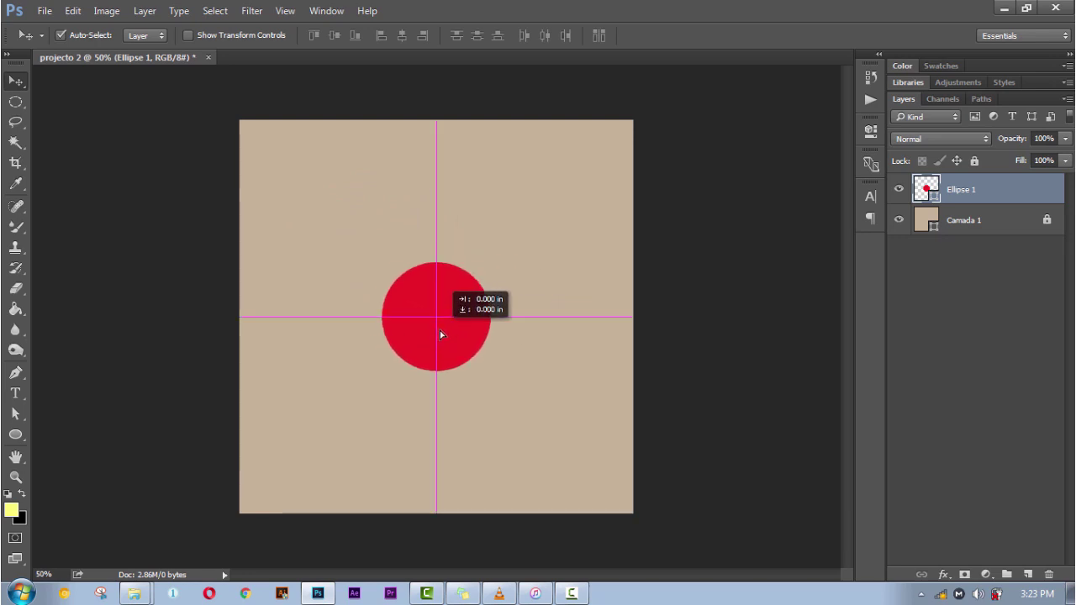
drag(439, 328, 440, 330)
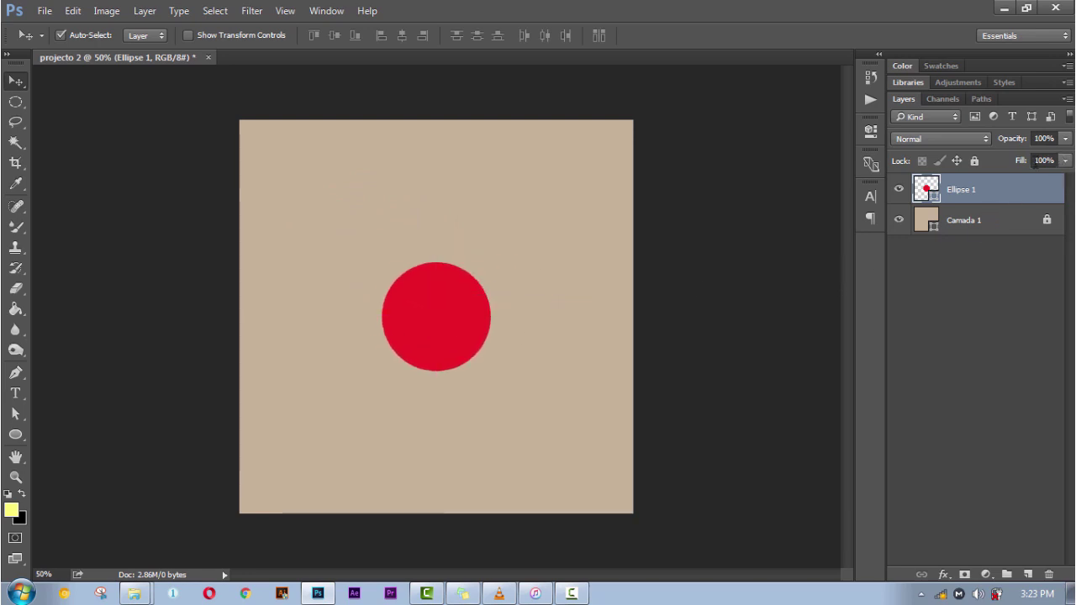
drag(422, 354, 329, 328)
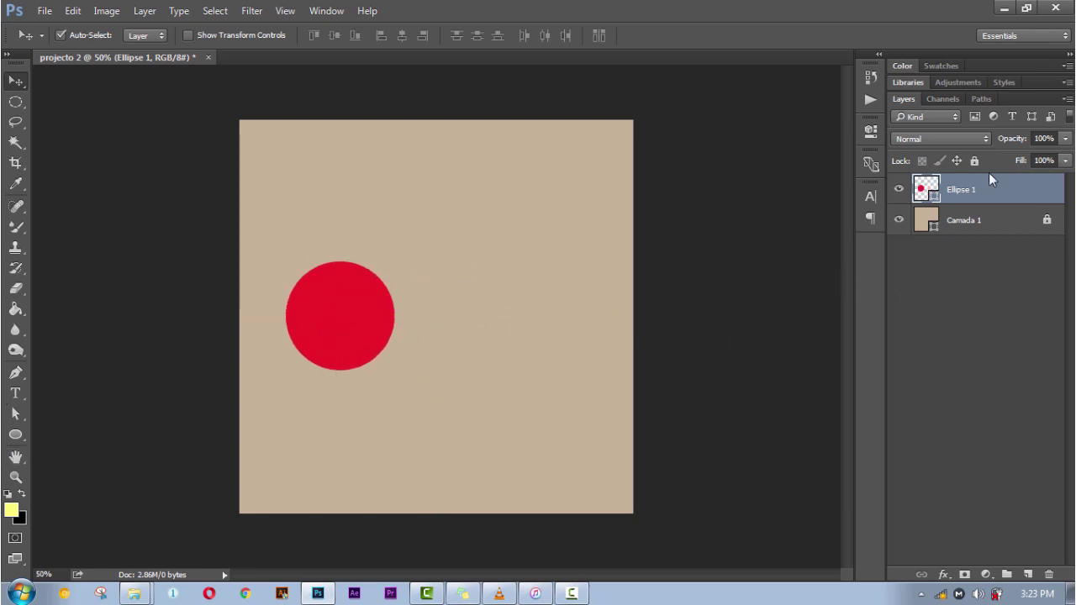
mouse_move(347, 310)
mouse_down()
mouse_move(387, 311)
mouse_move(349, 319)
mouse_up()
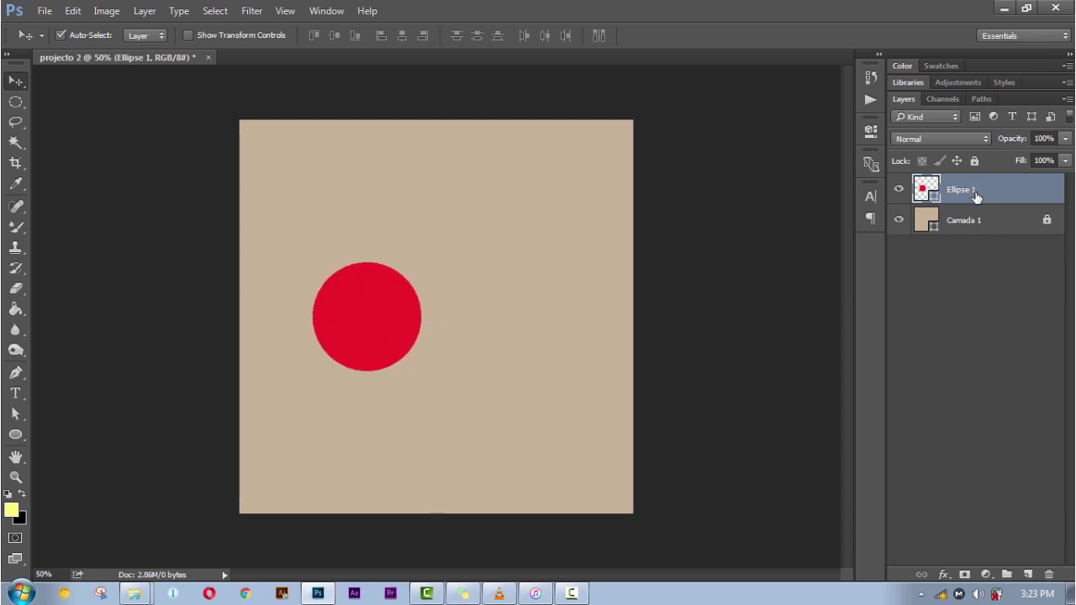
Duplicate Ellipse 1 with Ctrl+J and move the copy to the right
key(ctrl+j)
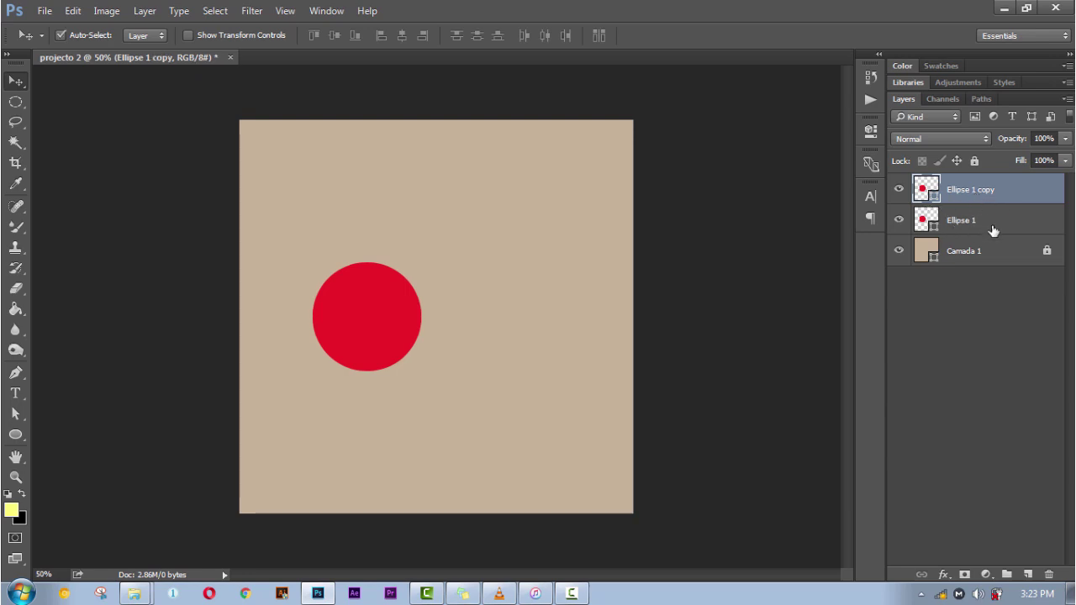
drag(350, 324, 501, 331)
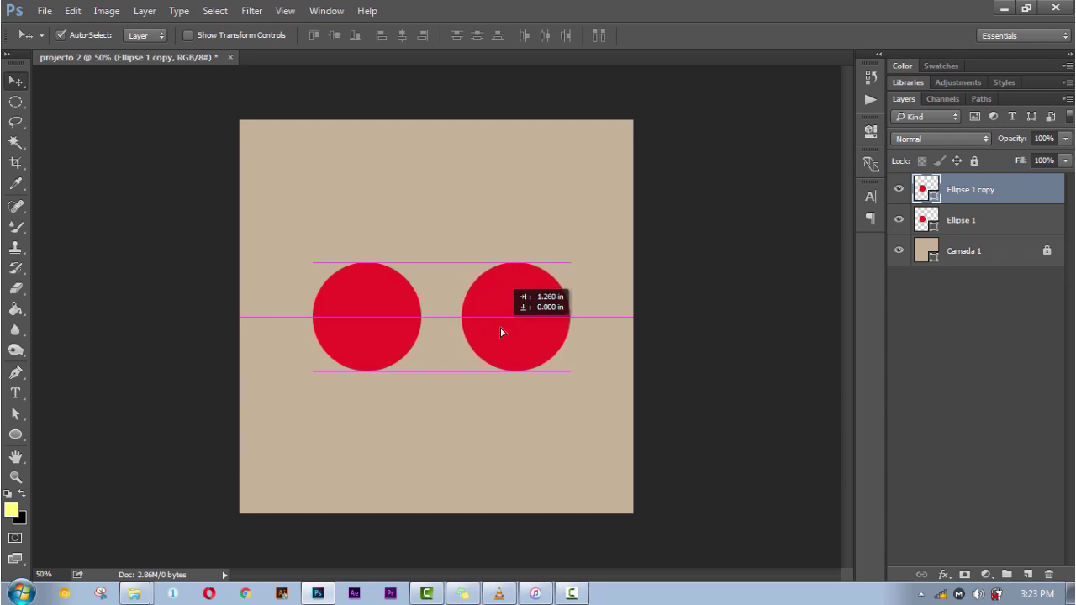
shift+click(353, 315)
drag(353, 315, 365, 322)
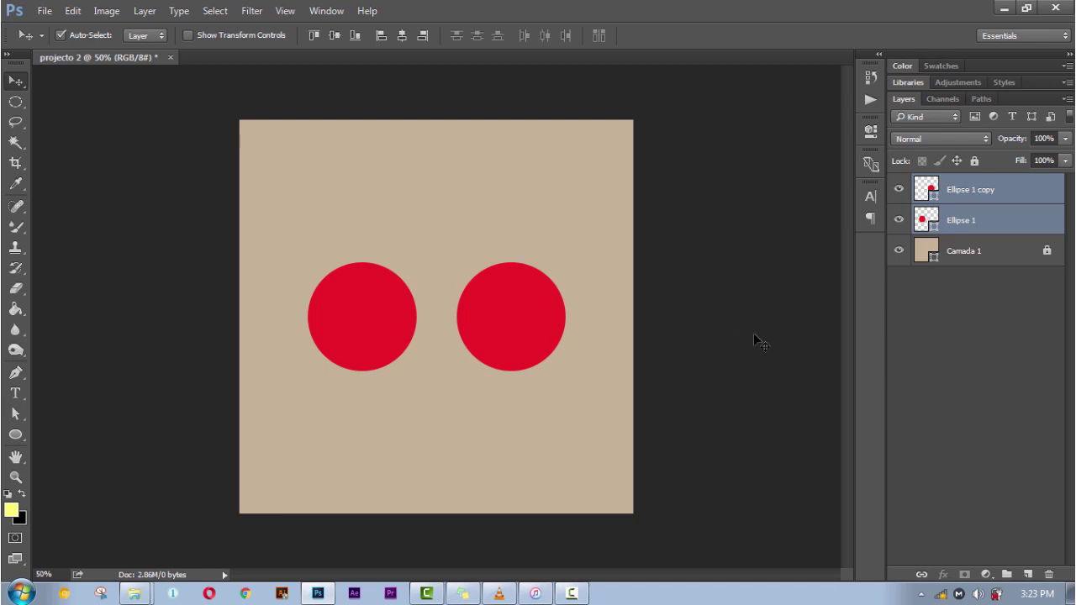
Select both circles and move the pair so it sits centred on the canvas
click(762, 312)
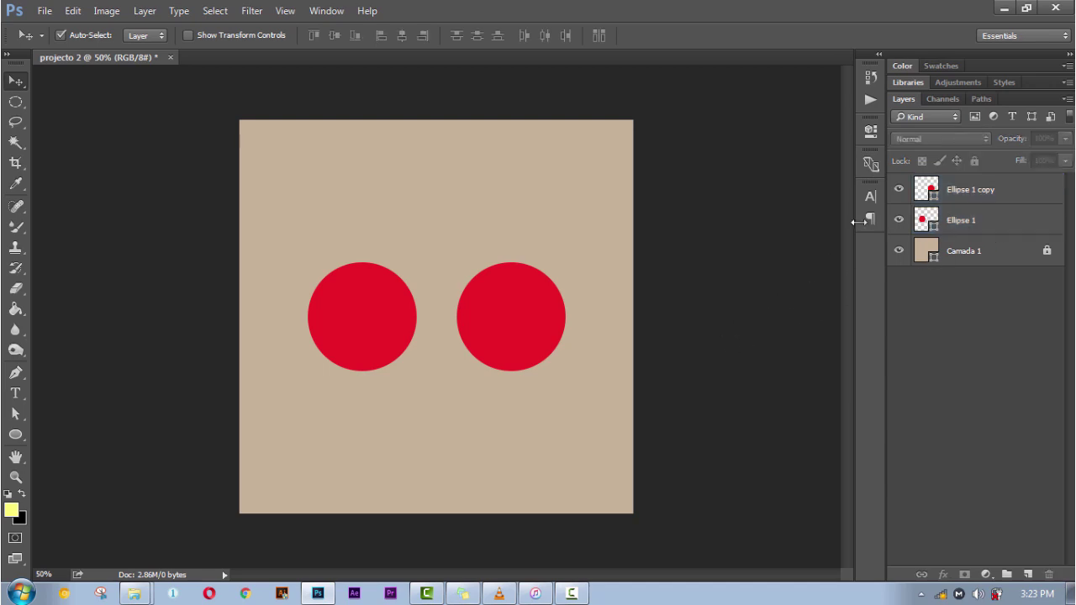
click(364, 320)
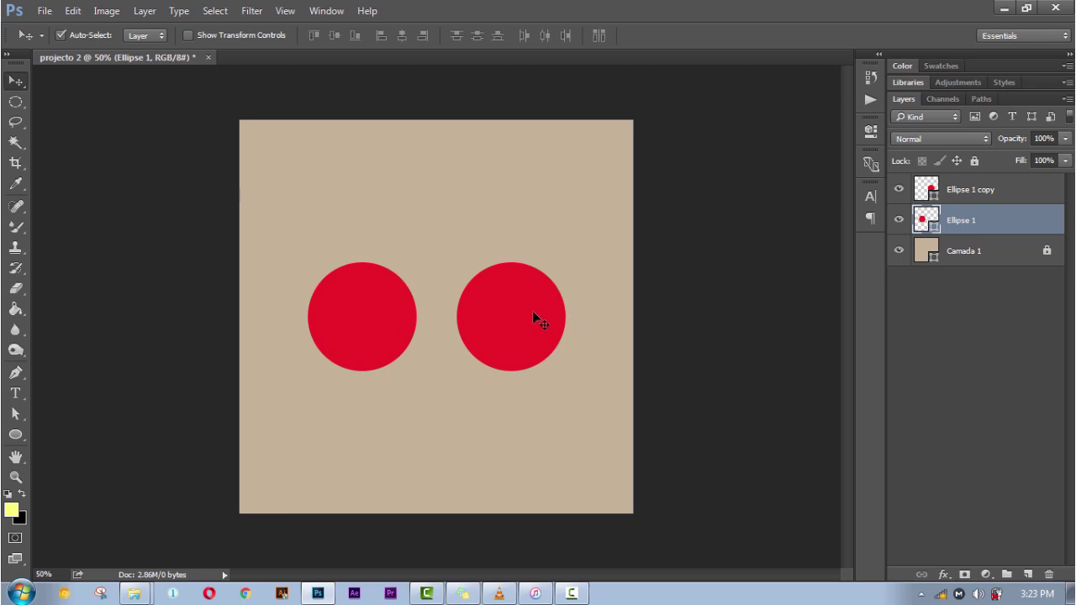
shift+click(533, 315)
drag(529, 316, 504, 326)
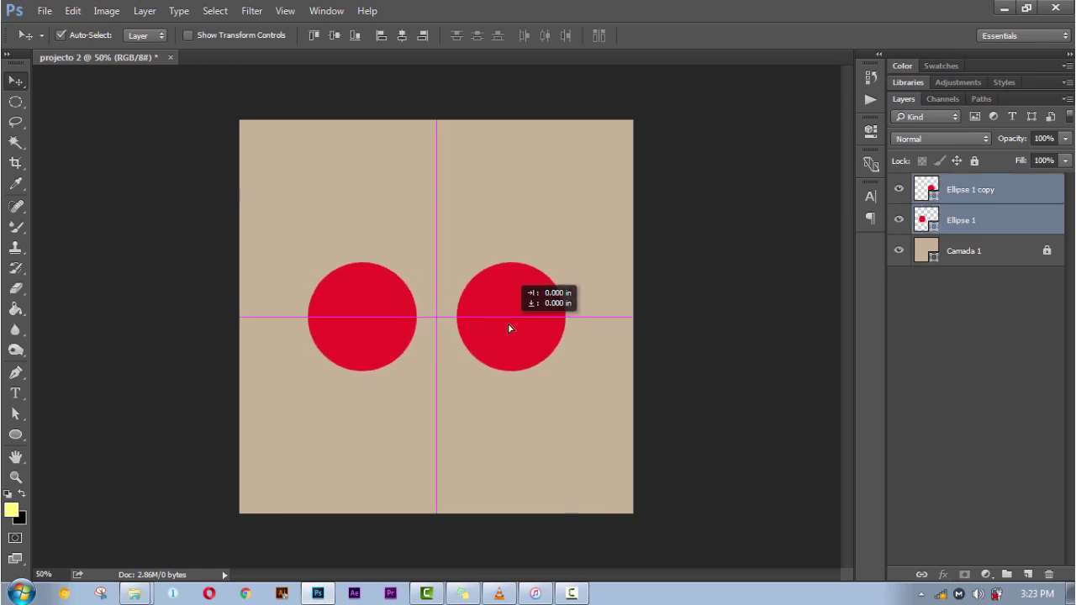
drag(505, 330, 511, 329)
click(584, 319)
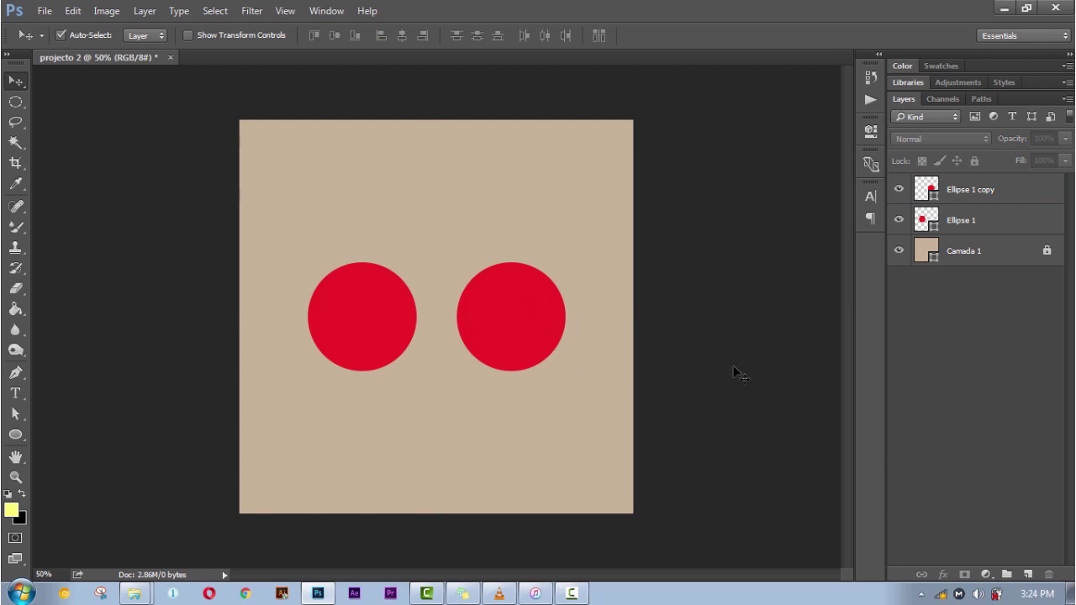
click(503, 321)
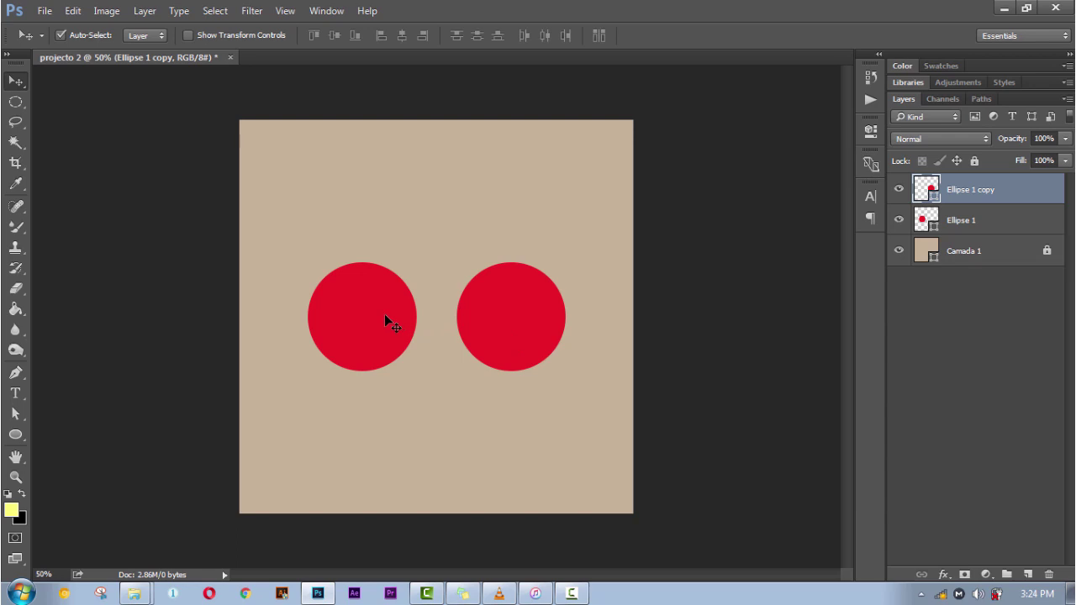
Lower the Ellipse 1 copy layer's opacity to about 50%
click(745, 312)
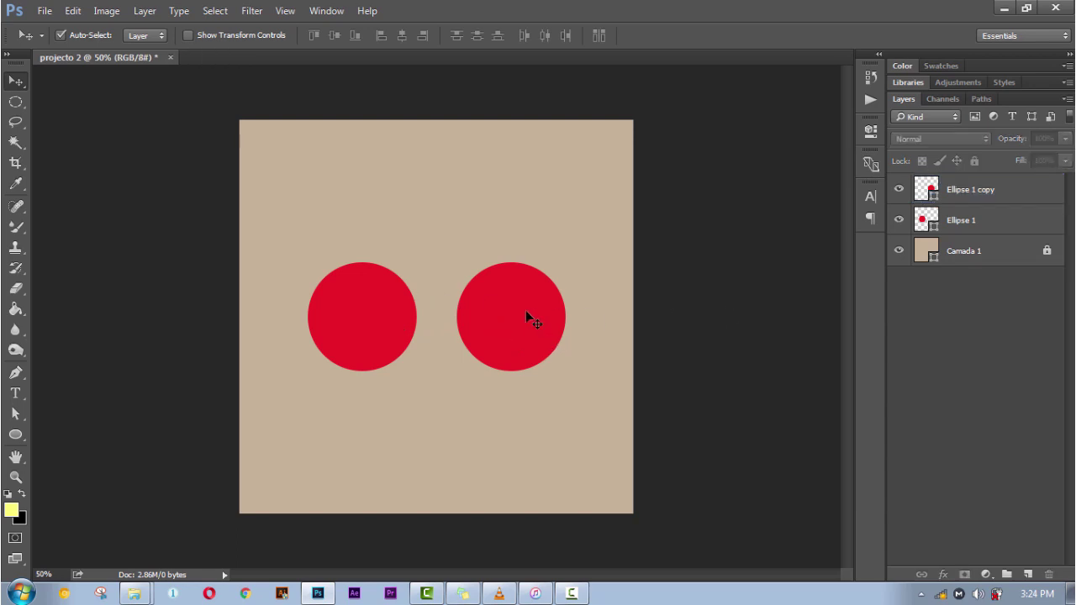
click(526, 310)
click(1066, 140)
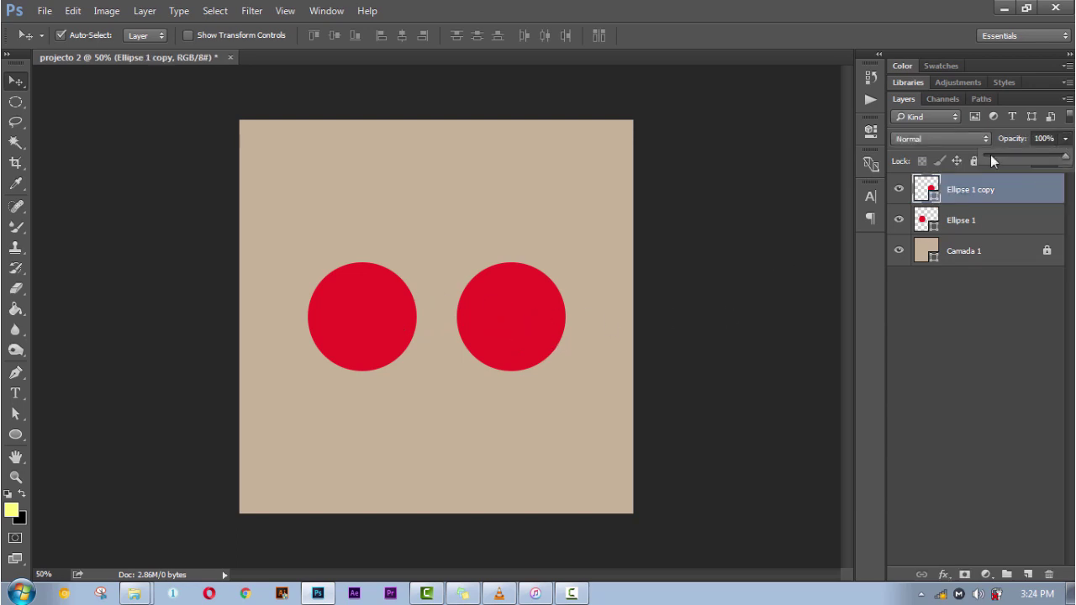
click(1022, 156)
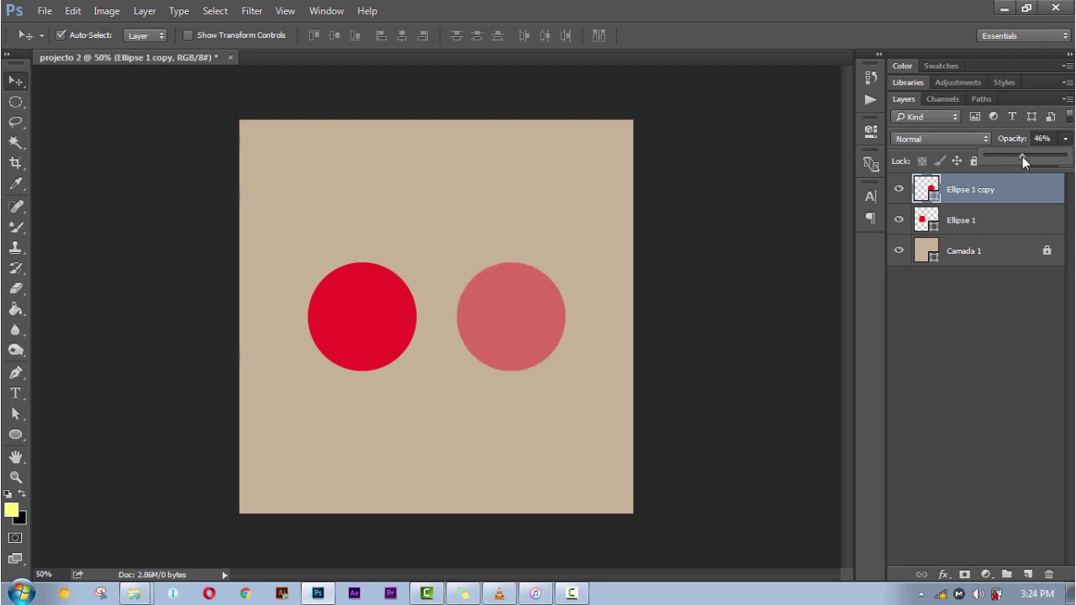
Lower the original Ellipse 1 layer's fill to about 50%
click(364, 323)
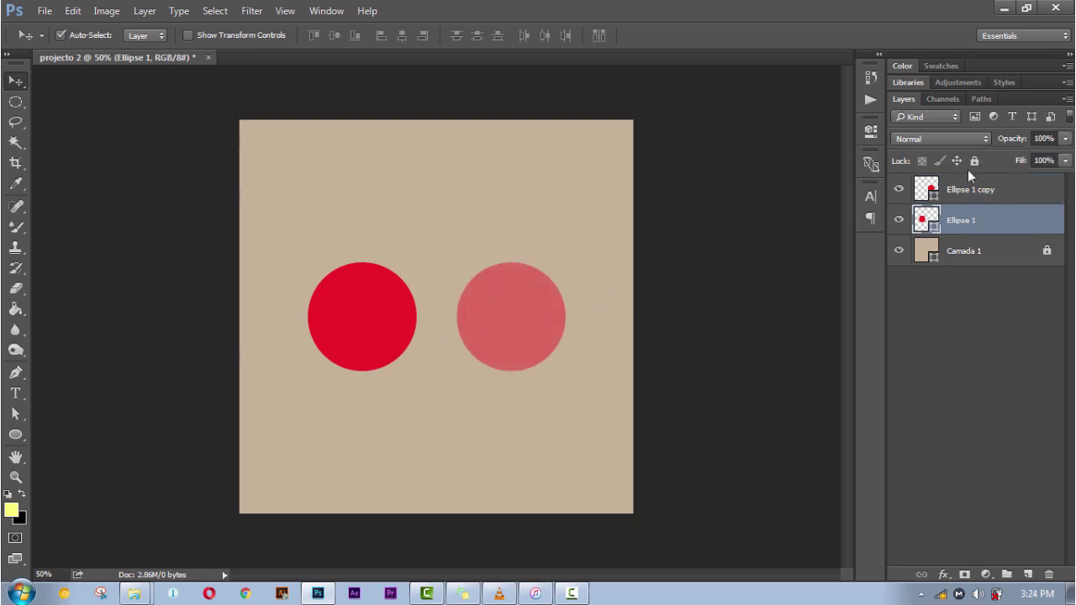
click(1066, 161)
click(1023, 179)
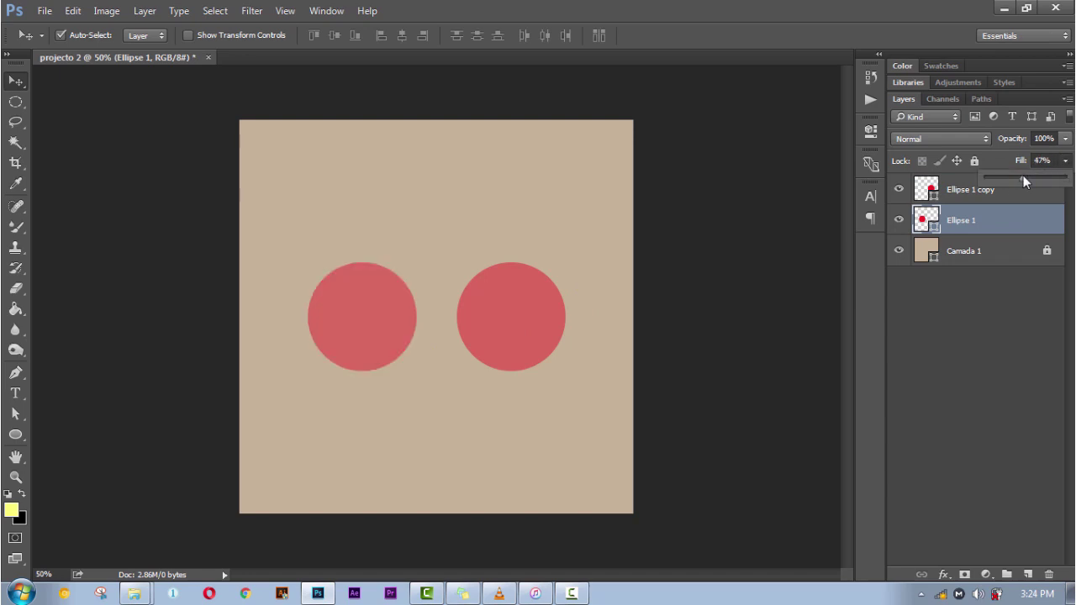
drag(1029, 178, 1026, 177)
click(767, 417)
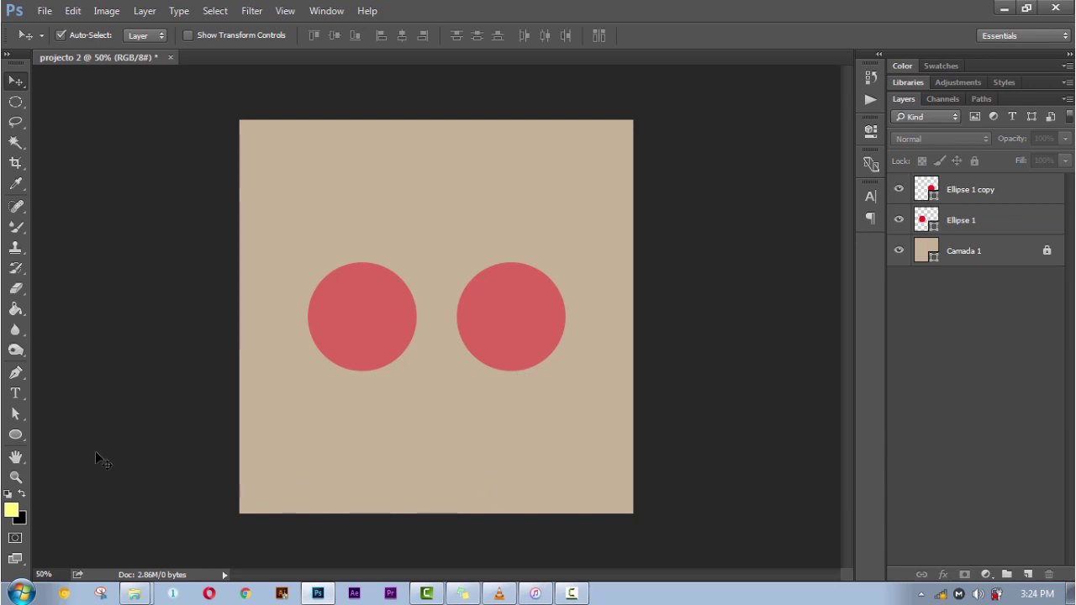
click(505, 310)
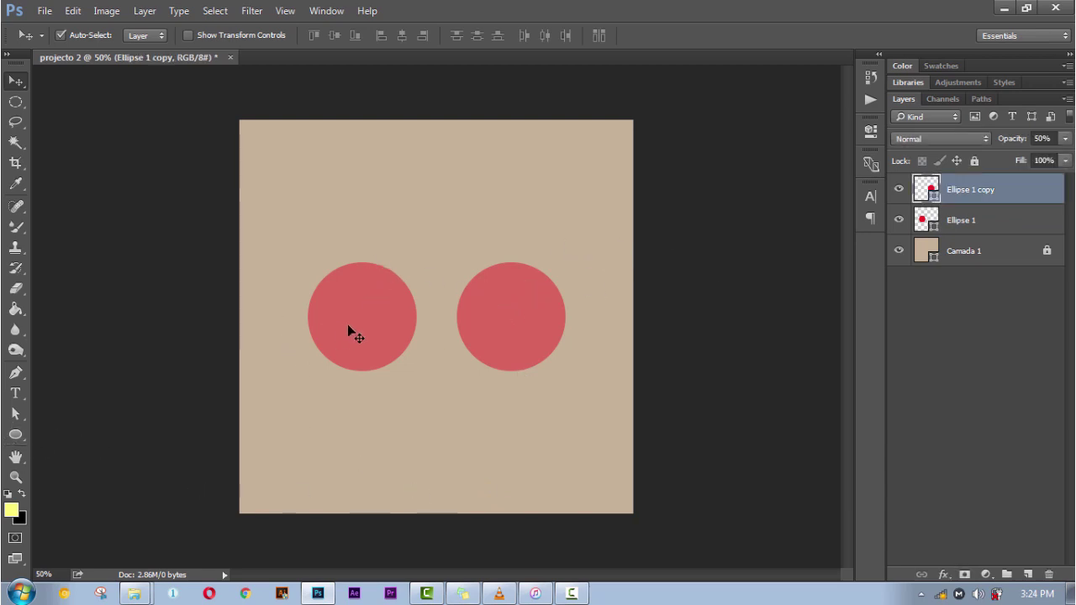
Show the Properties panel and give the right circle a blue outline
click(326, 11)
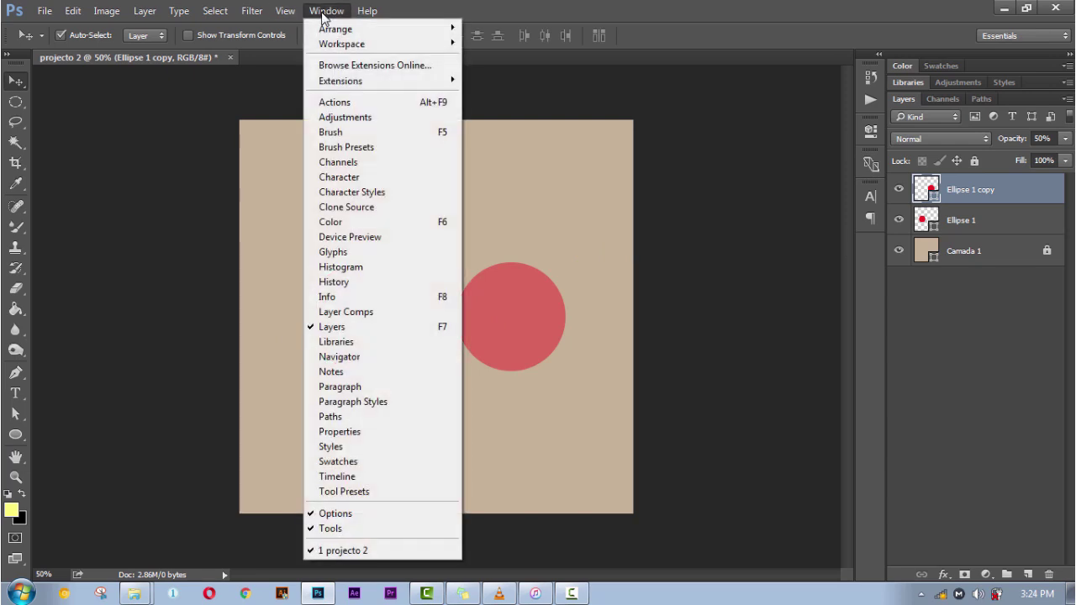
click(364, 432)
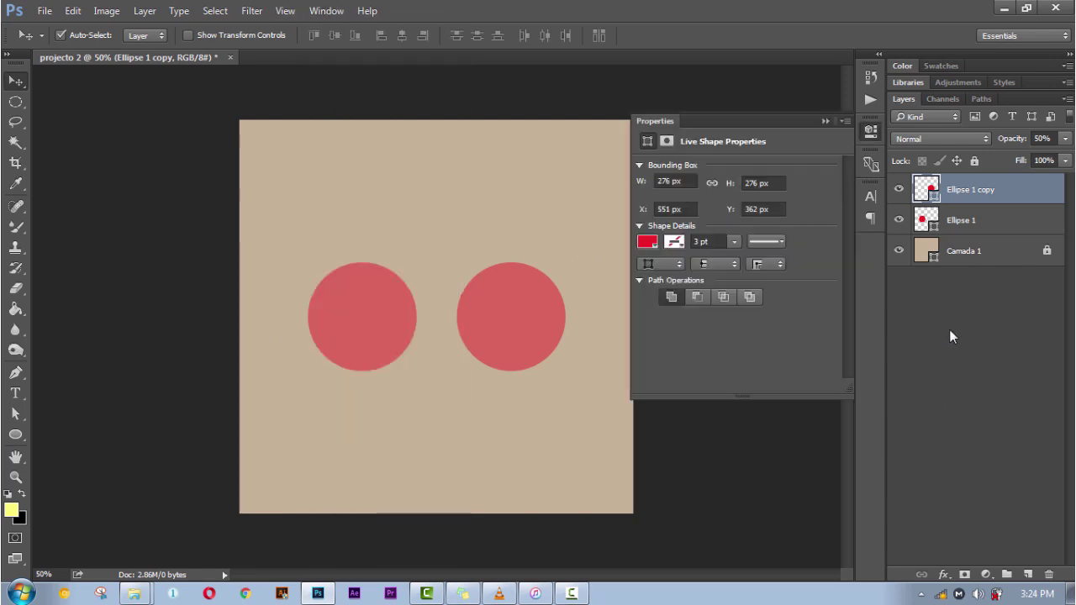
click(681, 243)
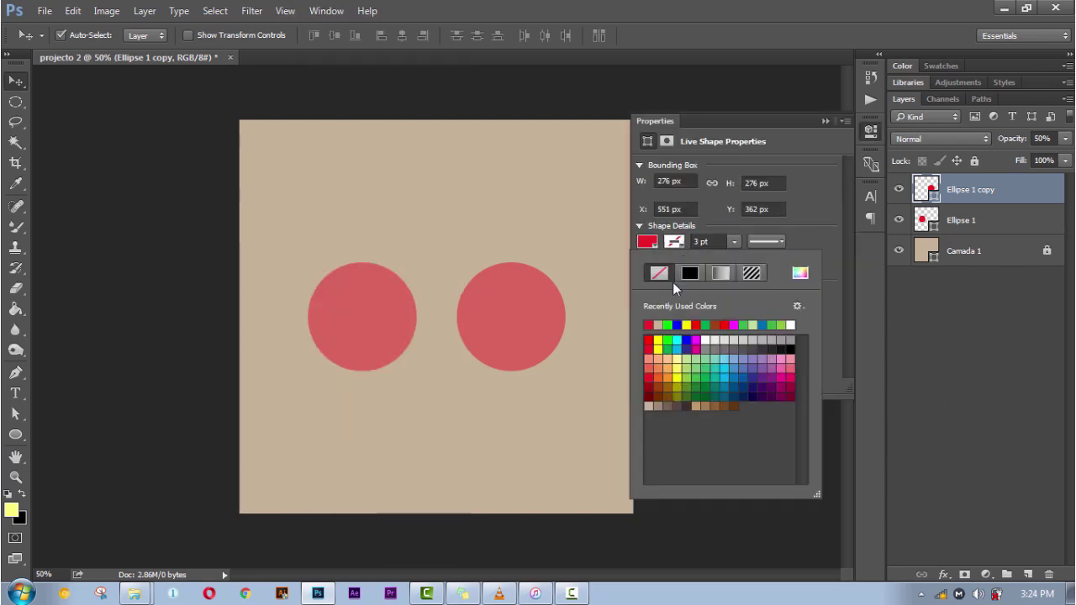
click(687, 338)
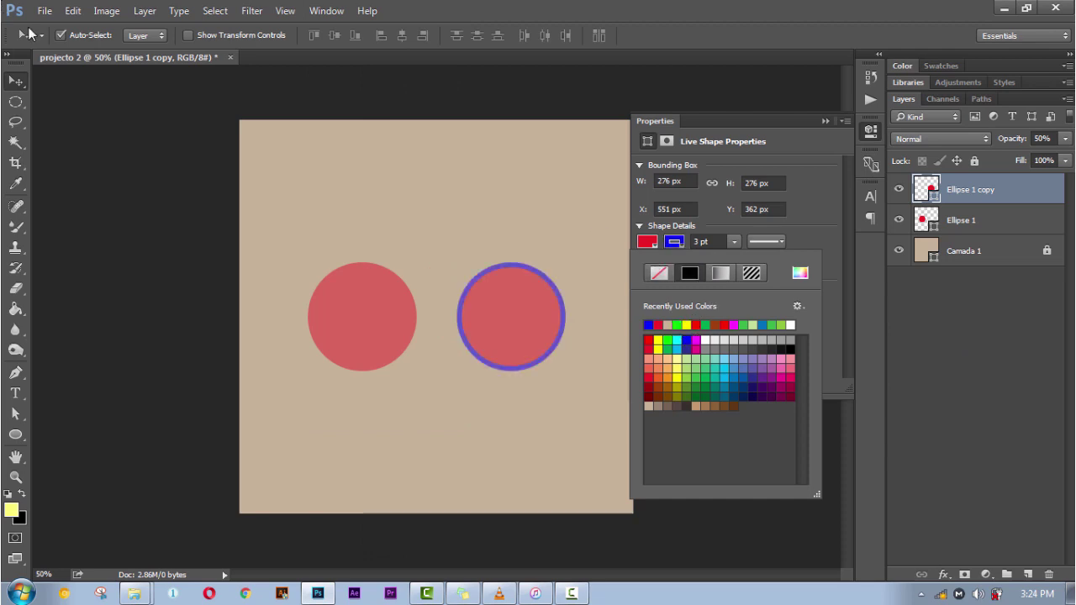
click(196, 292)
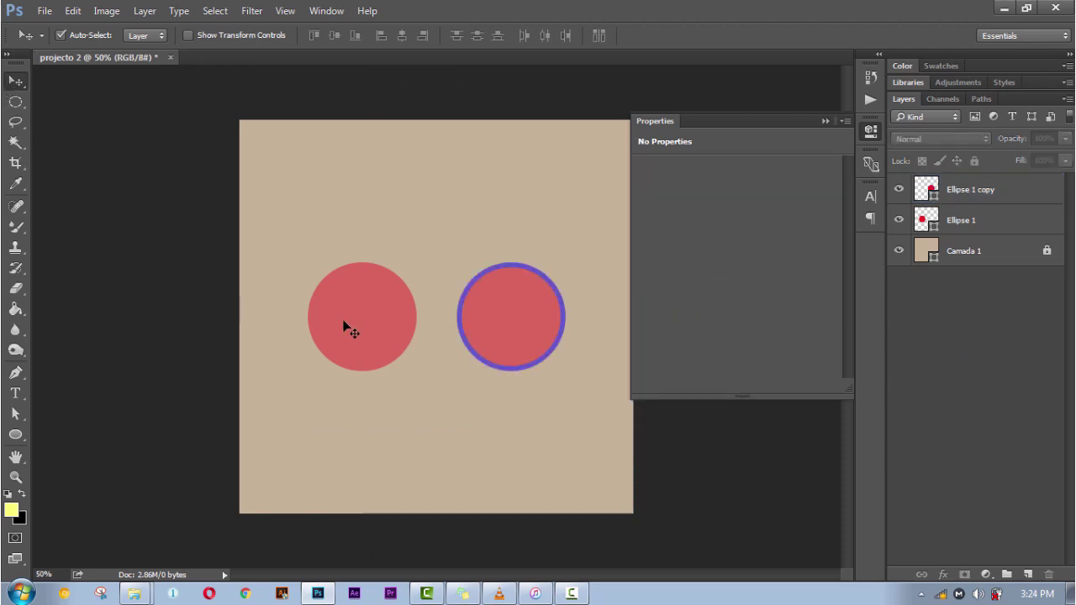
Restore the left circle's fill and the right circle's opacity to 100%
click(1004, 223)
click(1065, 161)
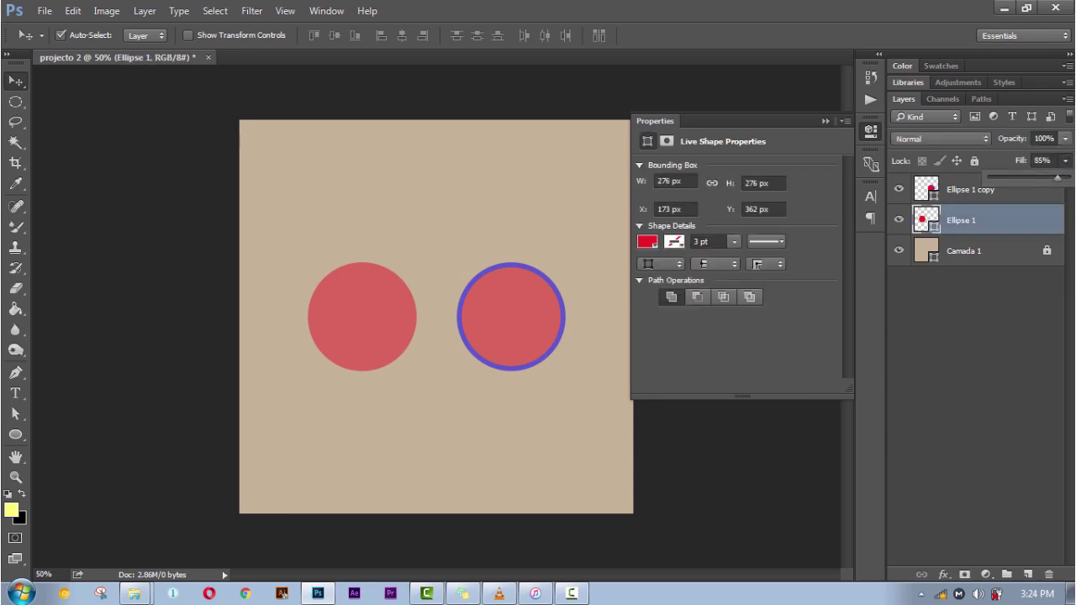
mouse_move(1057, 178)
mouse_down()
mouse_move(1068, 177)
mouse_move(1067, 156)
mouse_up()
click(975, 193)
click(1065, 140)
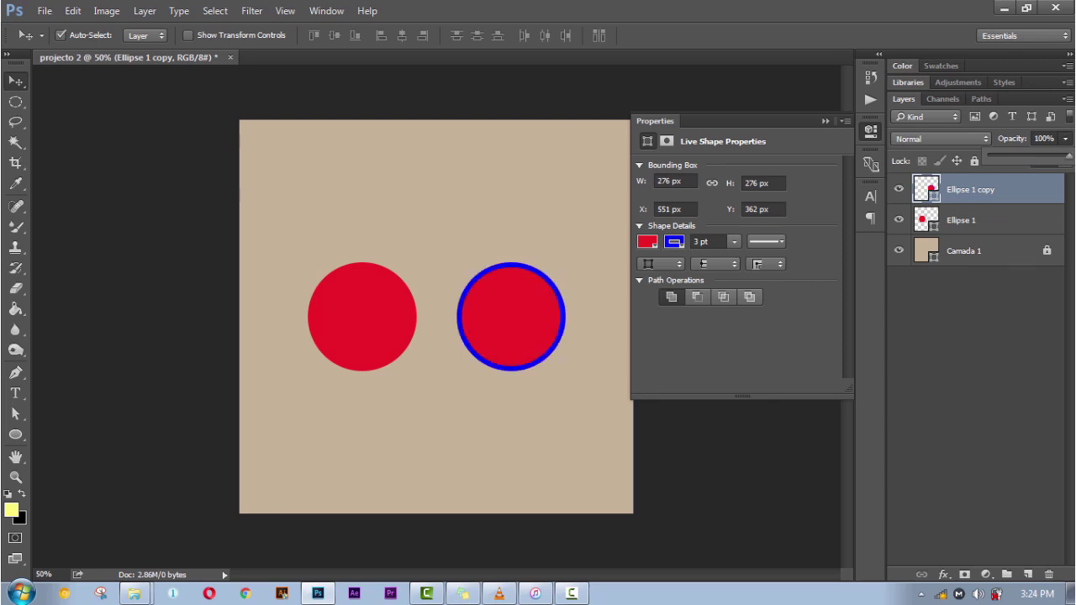
Give the left circle a matching blue outline
click(353, 311)
click(674, 242)
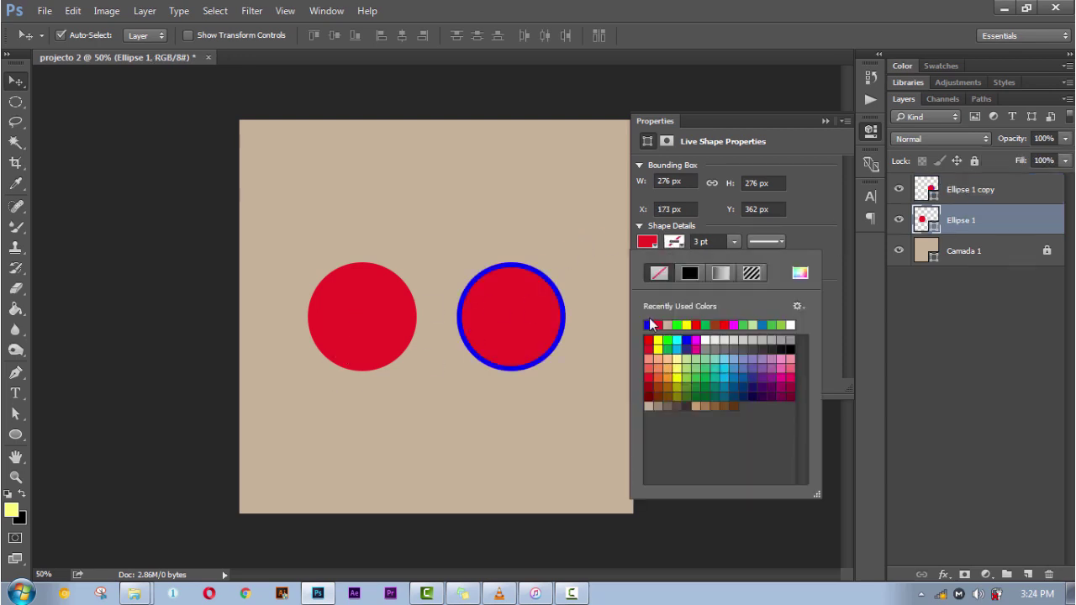
click(649, 325)
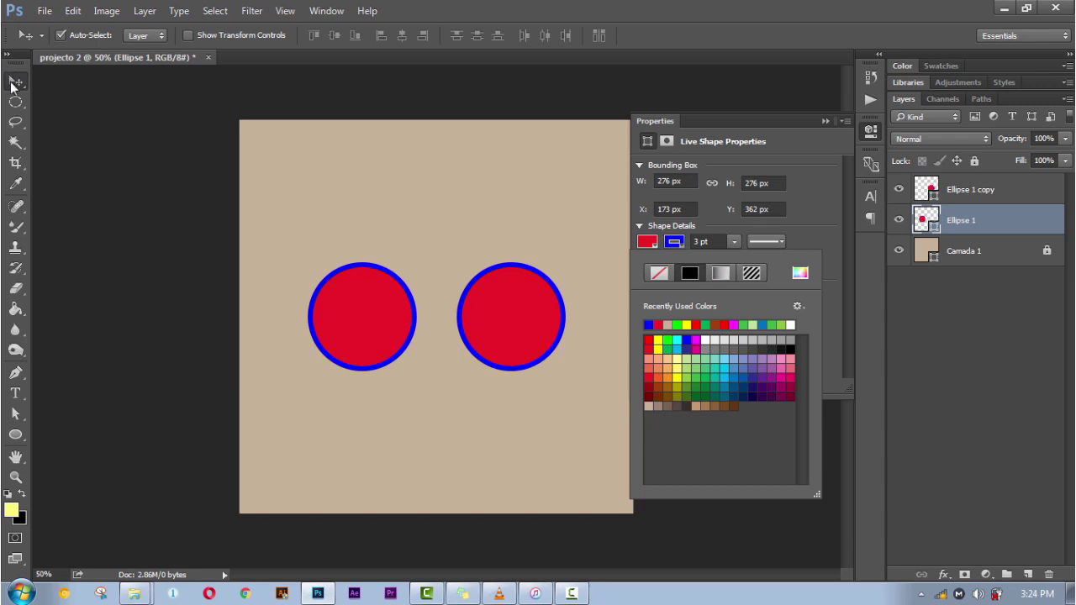
click(171, 219)
click(546, 321)
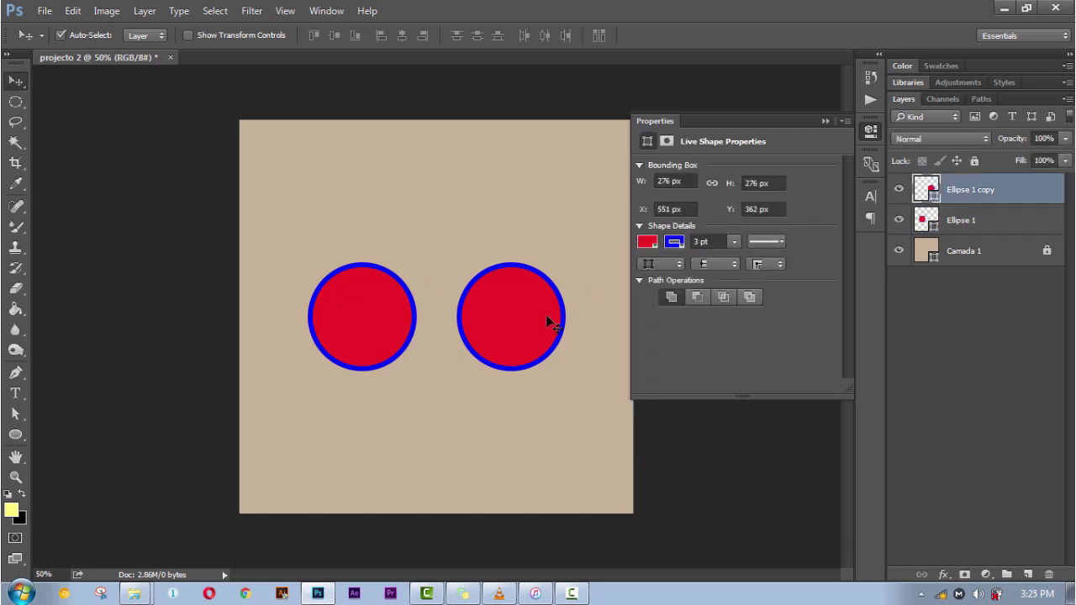
Set the Ellipse 1 copy layer's opacity to exactly 50%
click(1065, 139)
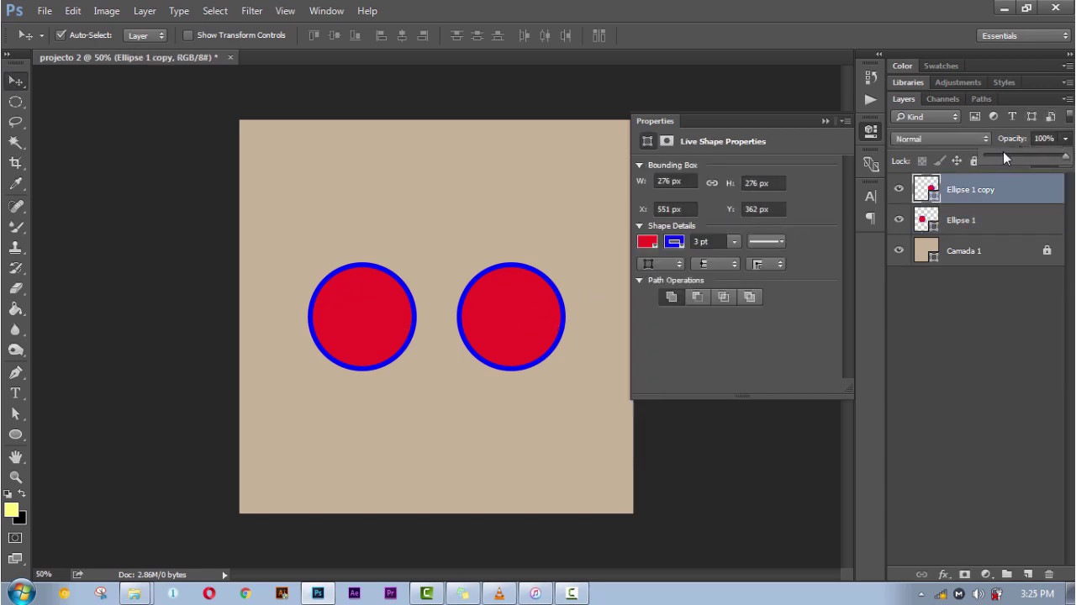
drag(1023, 155, 1024, 155)
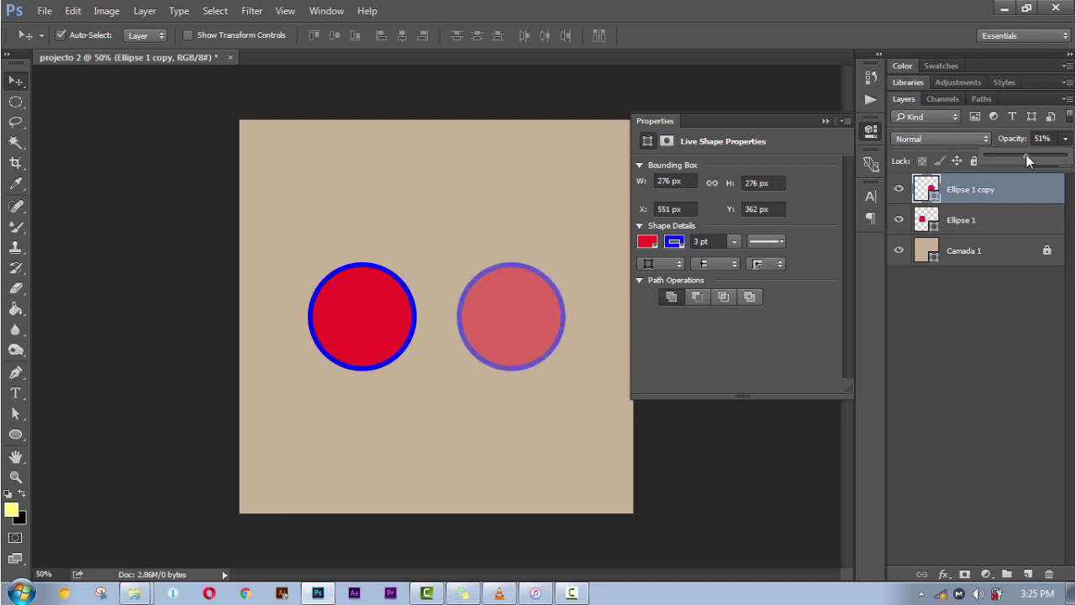
click(1045, 140)
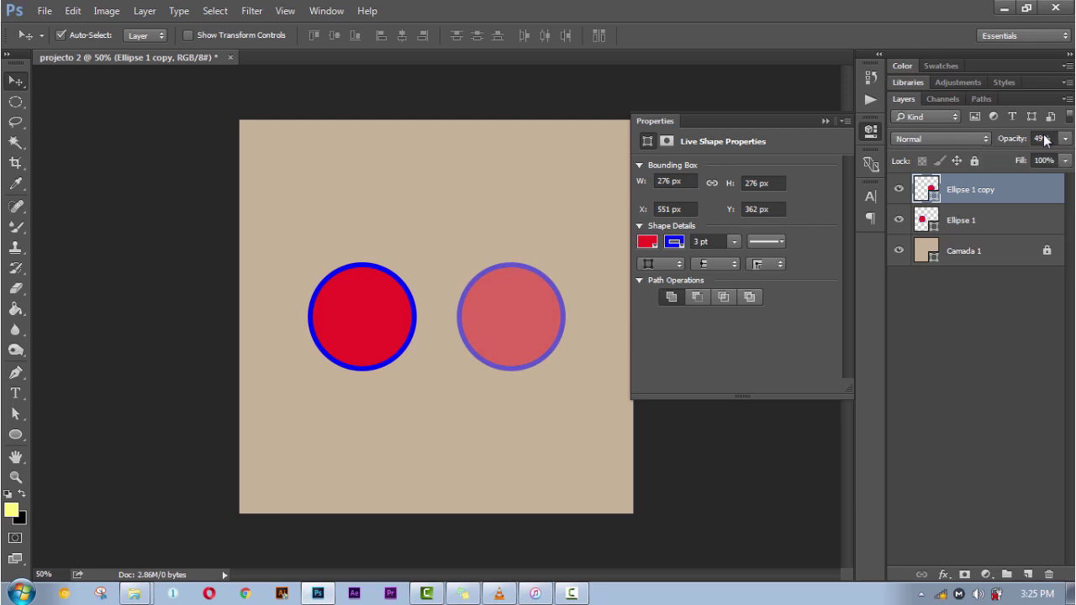
text(5)
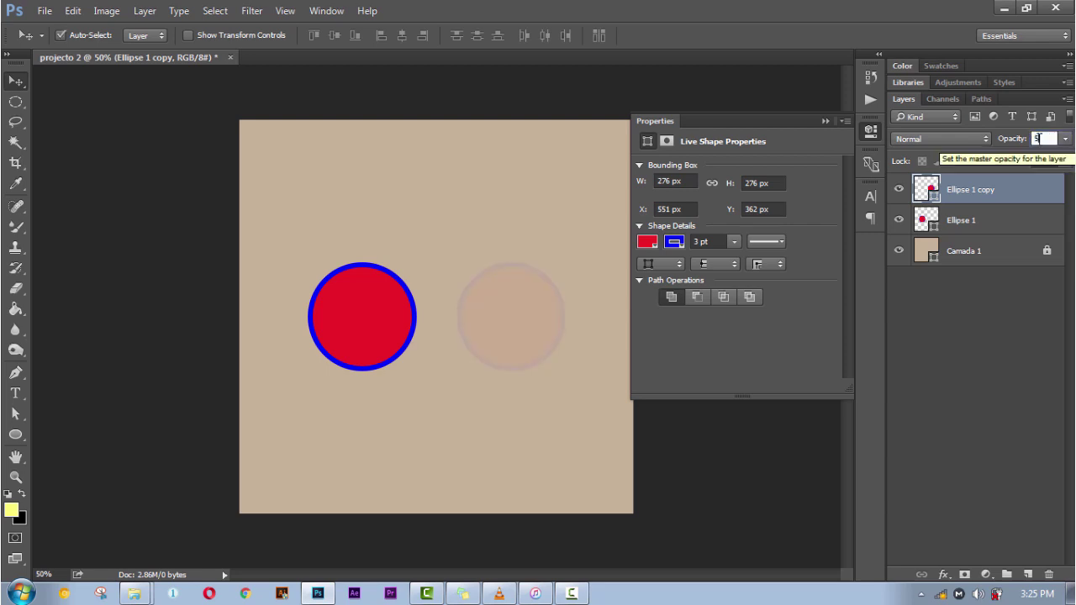
text(0)
key(Tab)
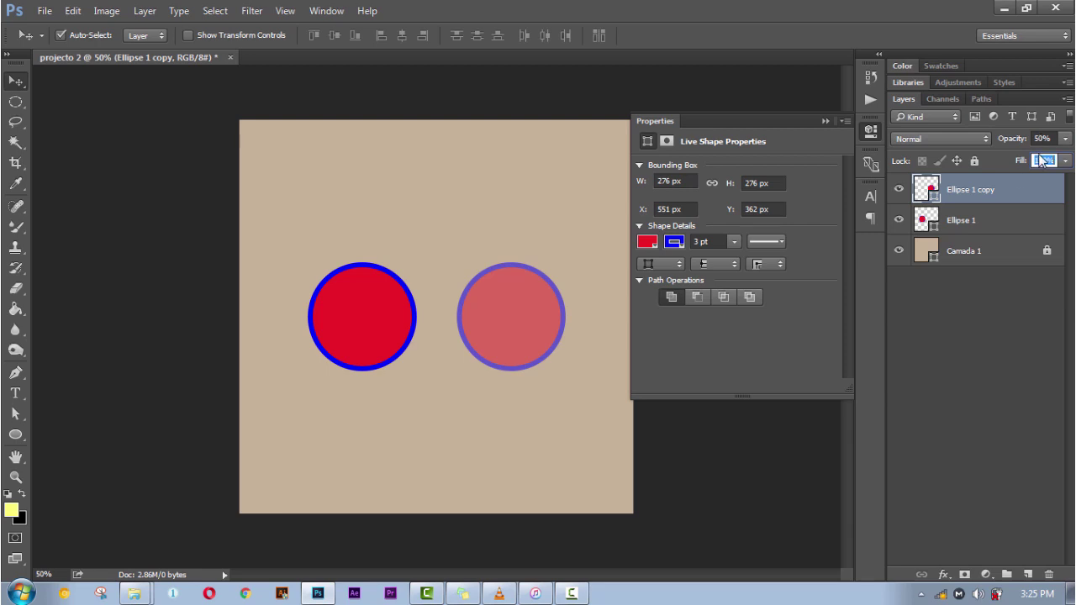
Set the Ellipse 1 layer's fill to 50% and compare it with the copy
click(986, 223)
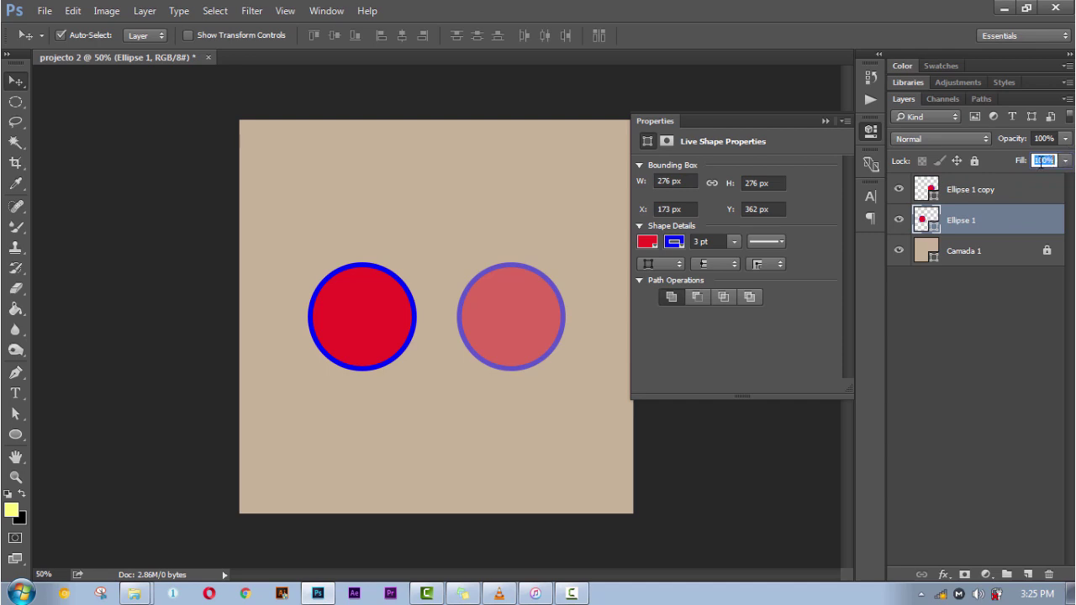
text(5)
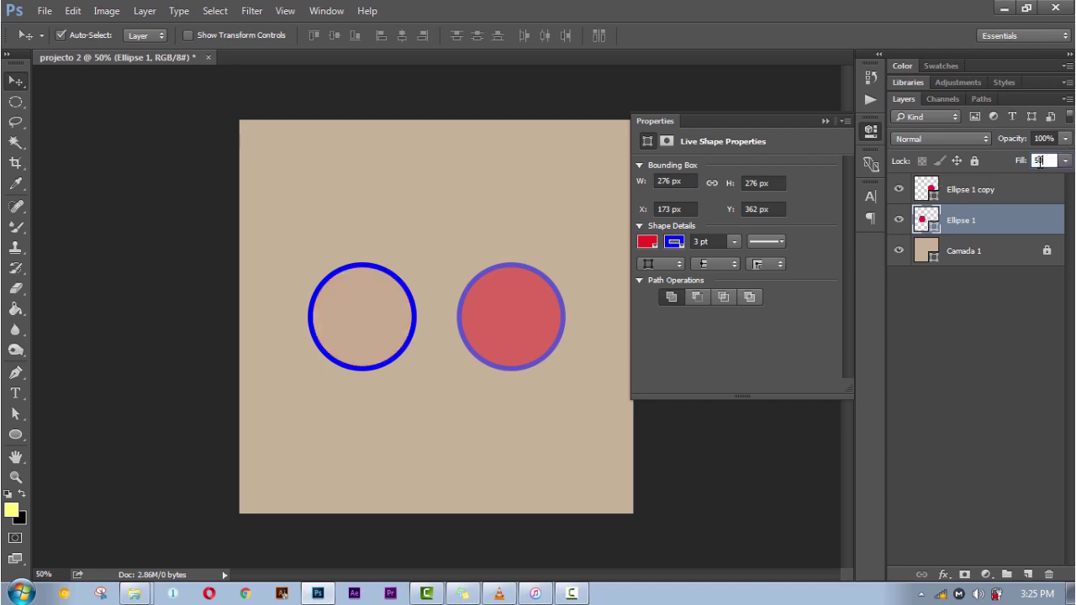
text(0)
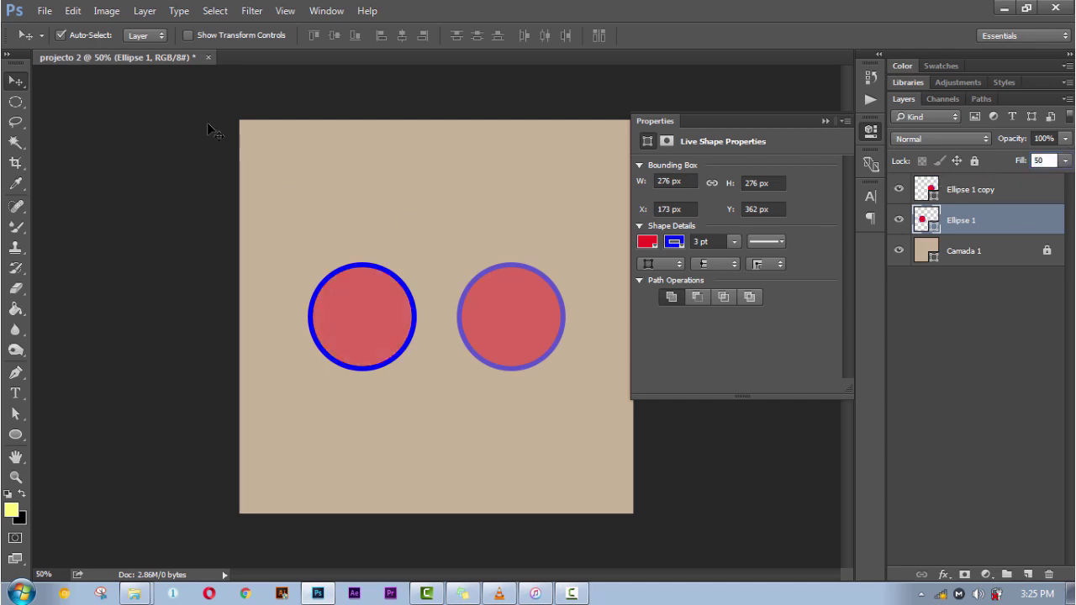
click(173, 258)
click(382, 306)
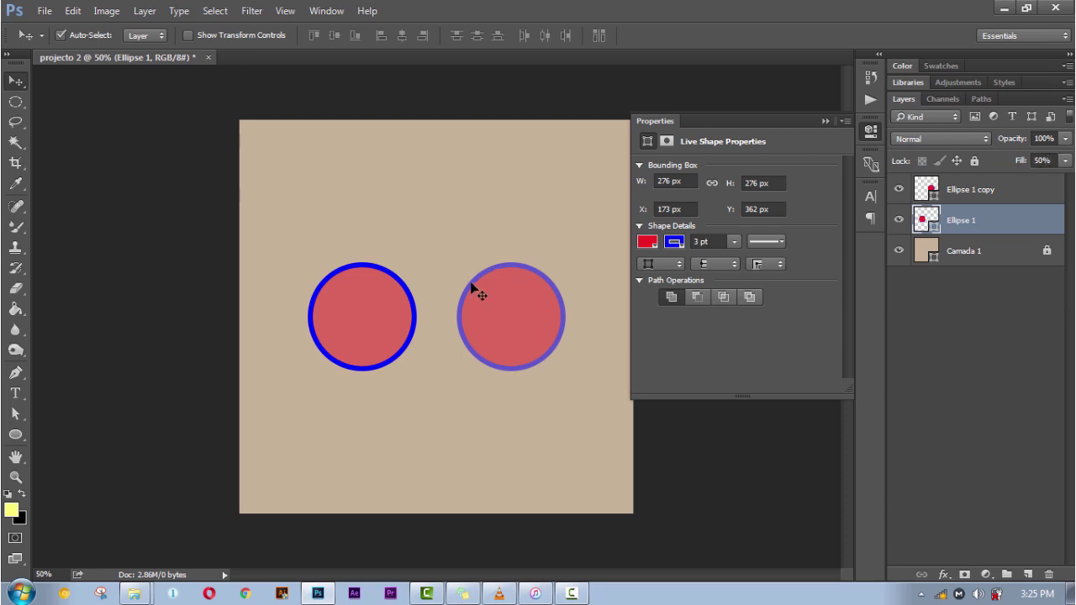
click(507, 320)
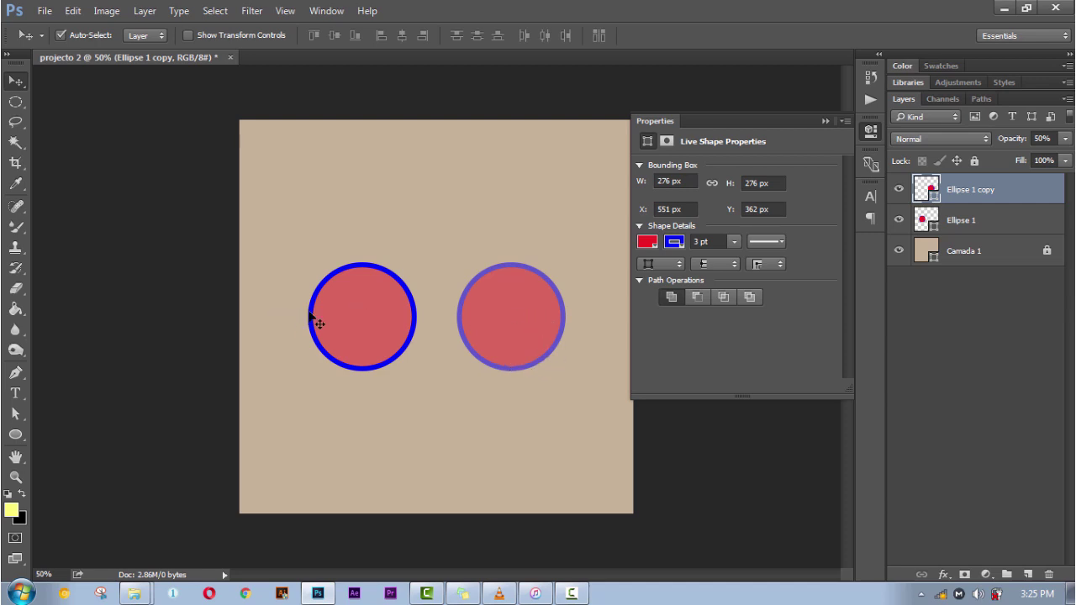
click(1019, 221)
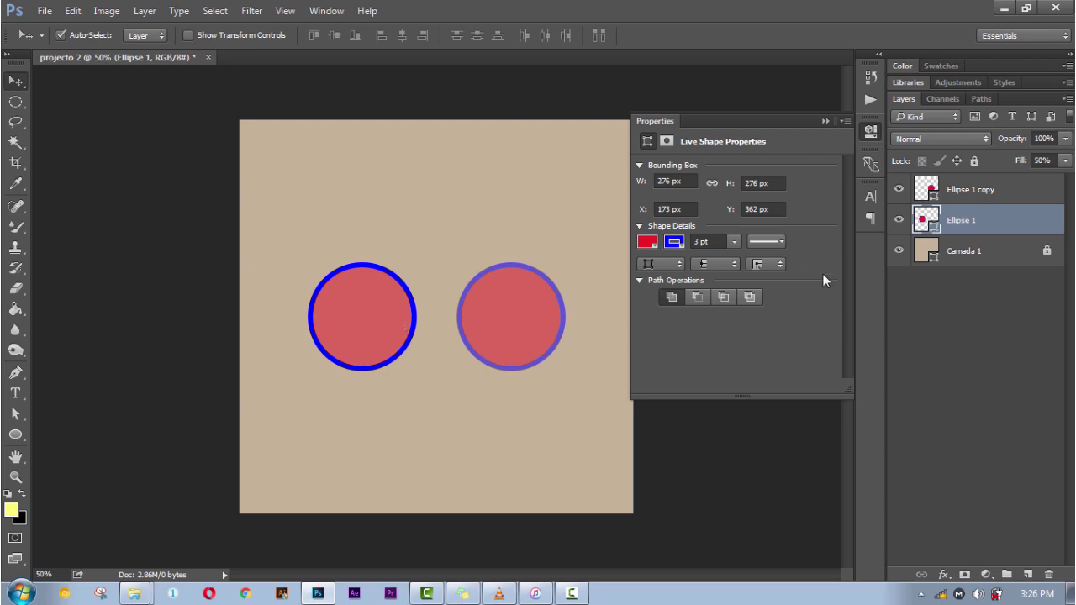
Test the left circle's fill at 0%, and fade the right circle to 0% then back to 100% opacity
click(1065, 161)
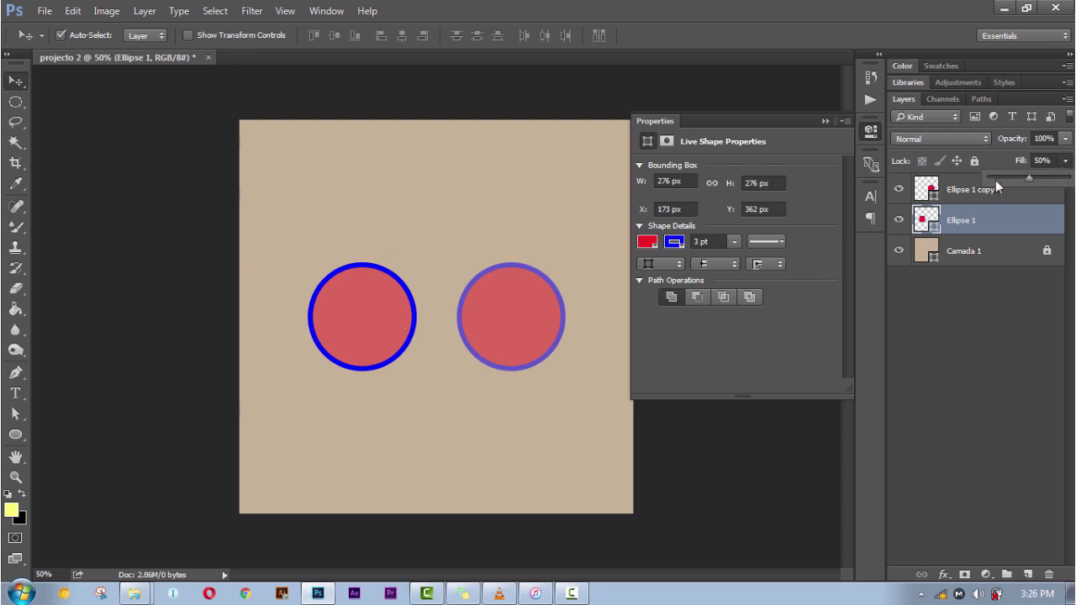
drag(996, 178, 985, 179)
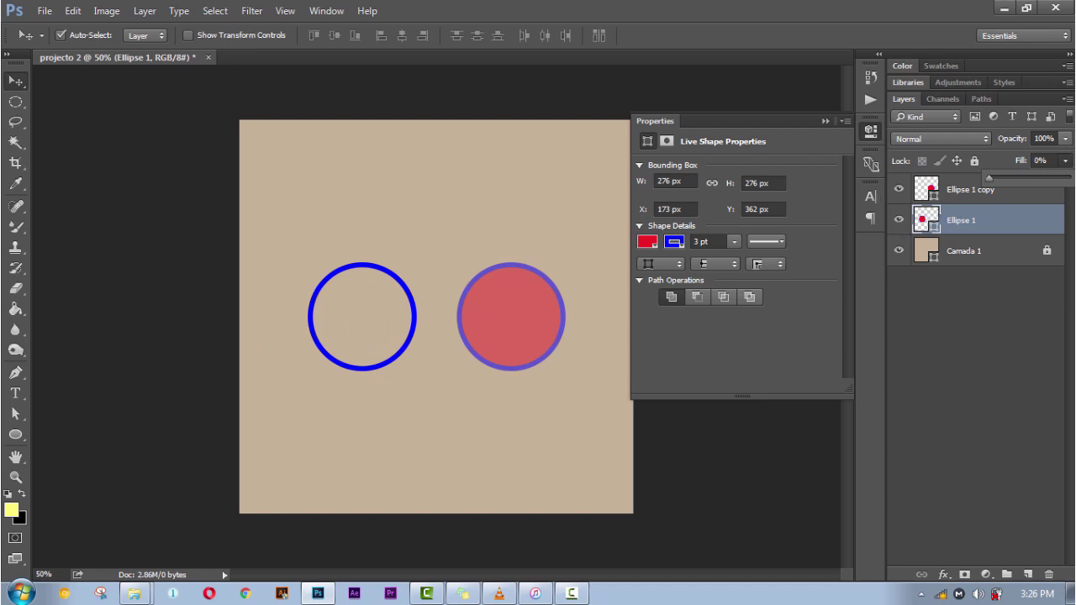
click(1066, 139)
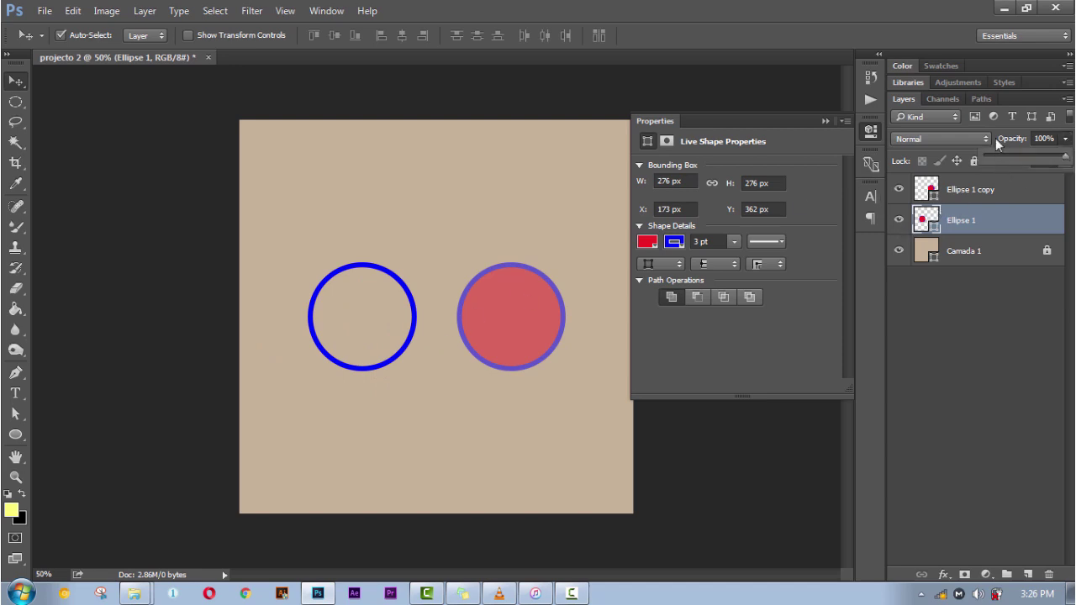
click(967, 200)
click(1066, 139)
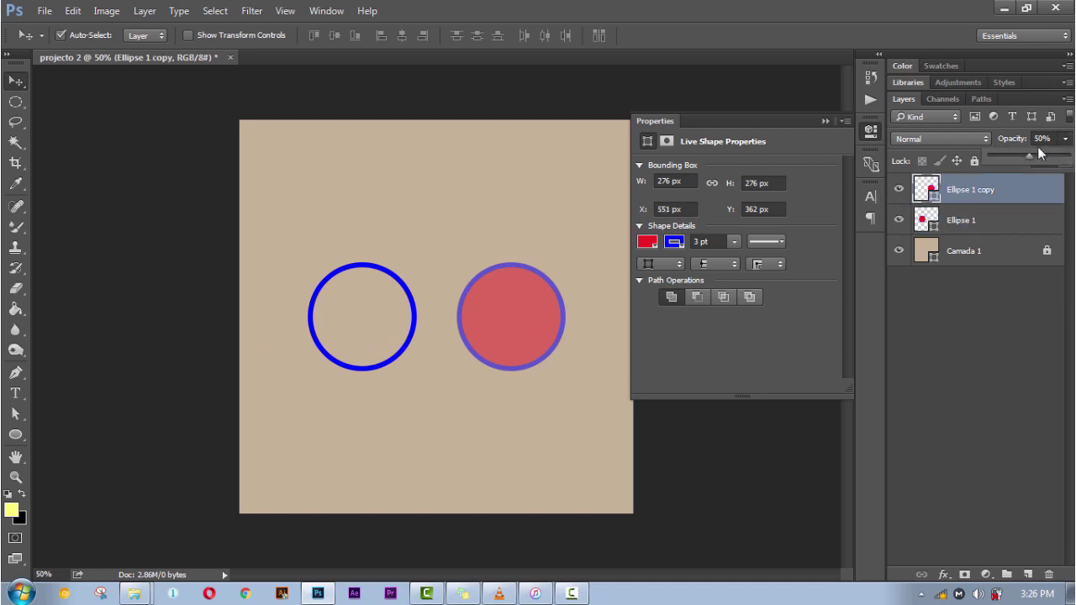
drag(1065, 156, 957, 165)
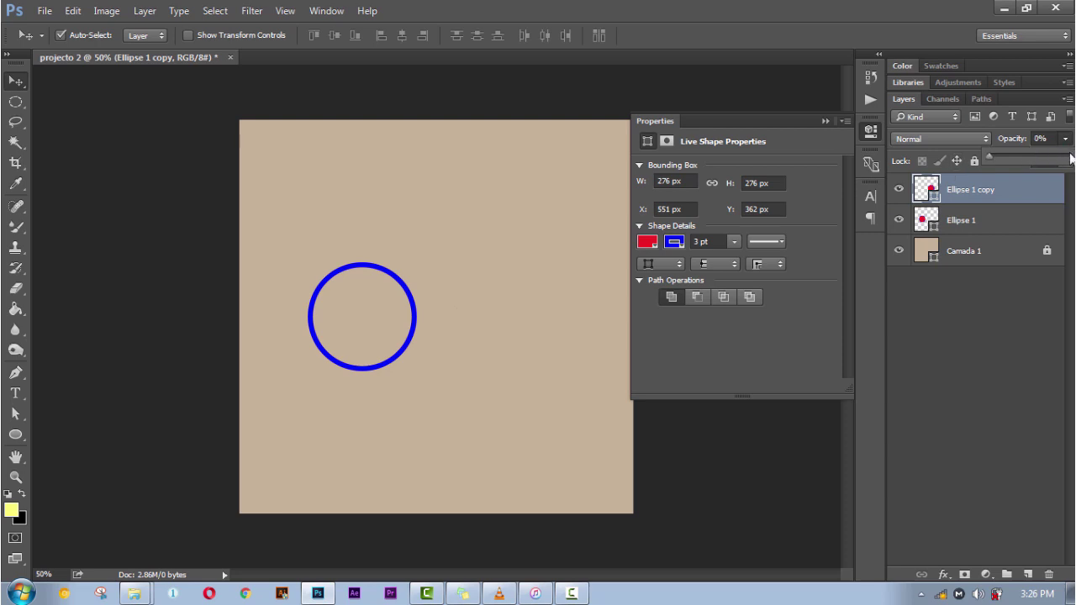
drag(996, 158, 1069, 158)
Restore the left circle's fill to 100% and deselect all layers
click(1021, 221)
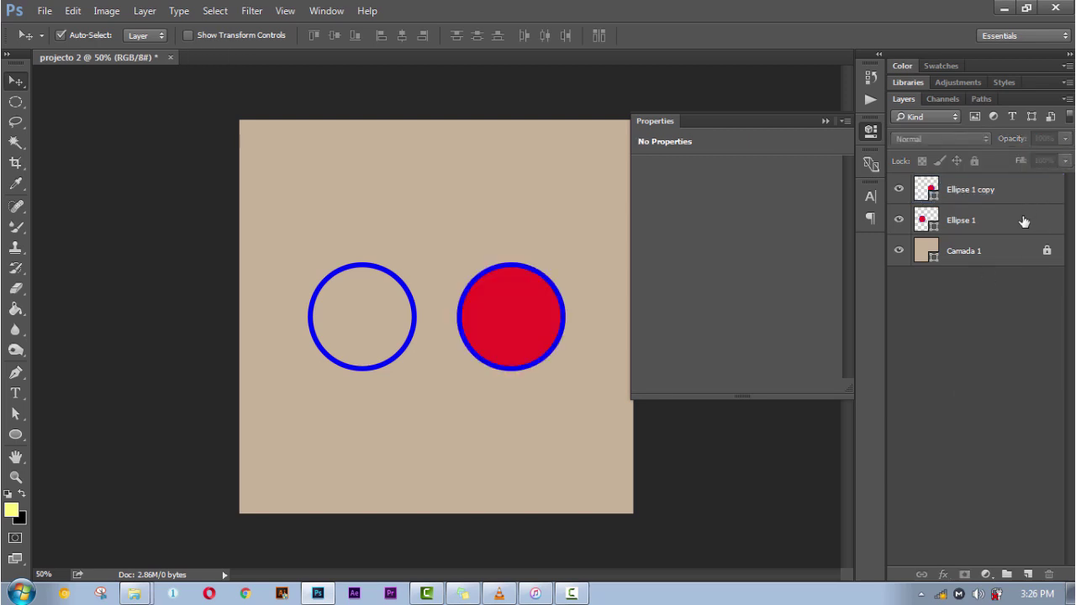
click(1065, 160)
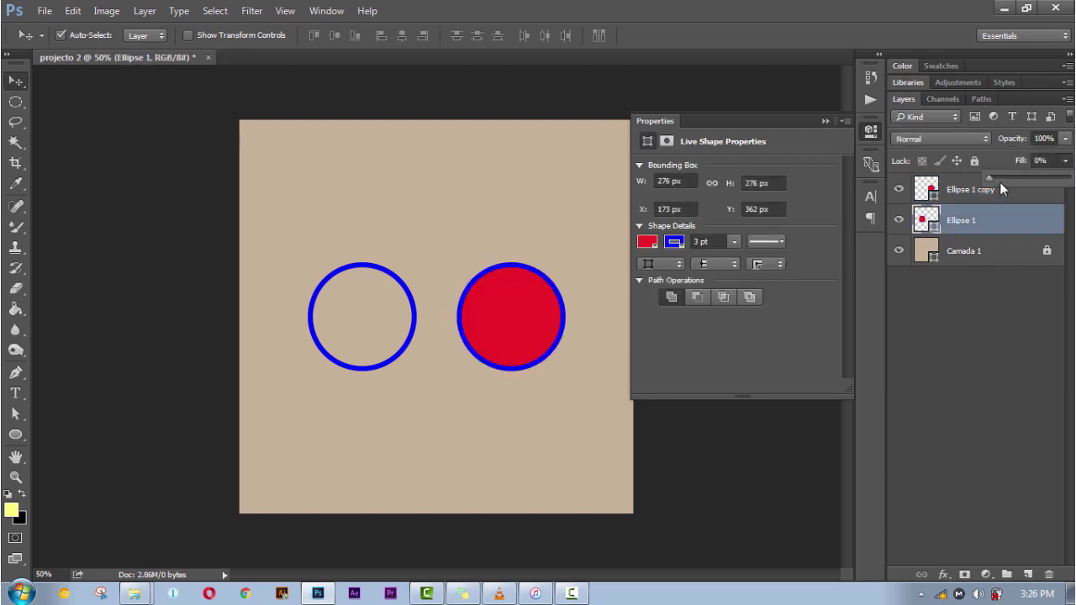
drag(988, 177, 1070, 178)
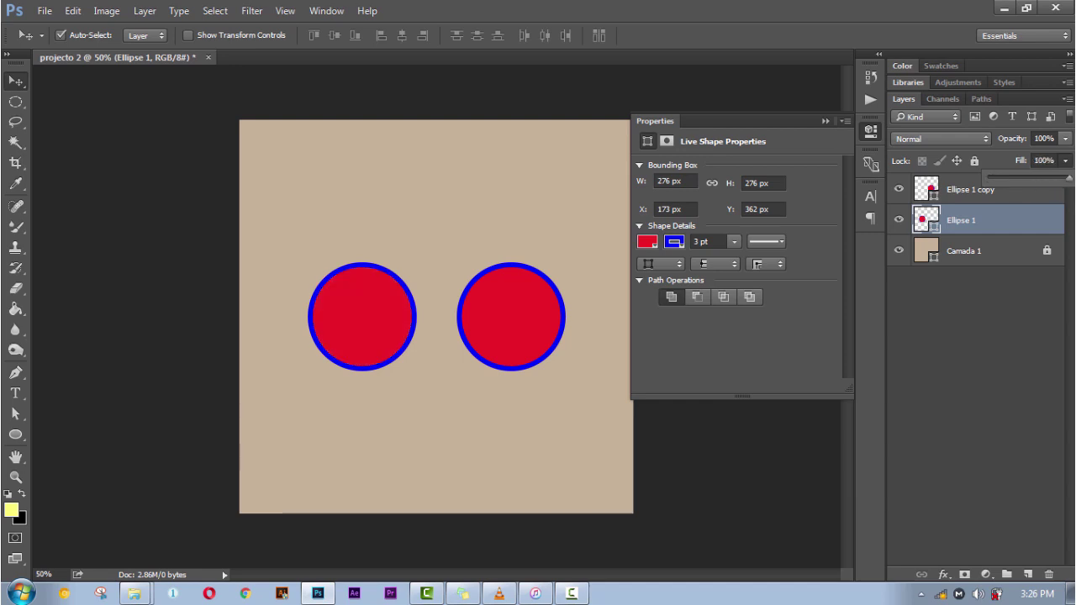
click(986, 330)
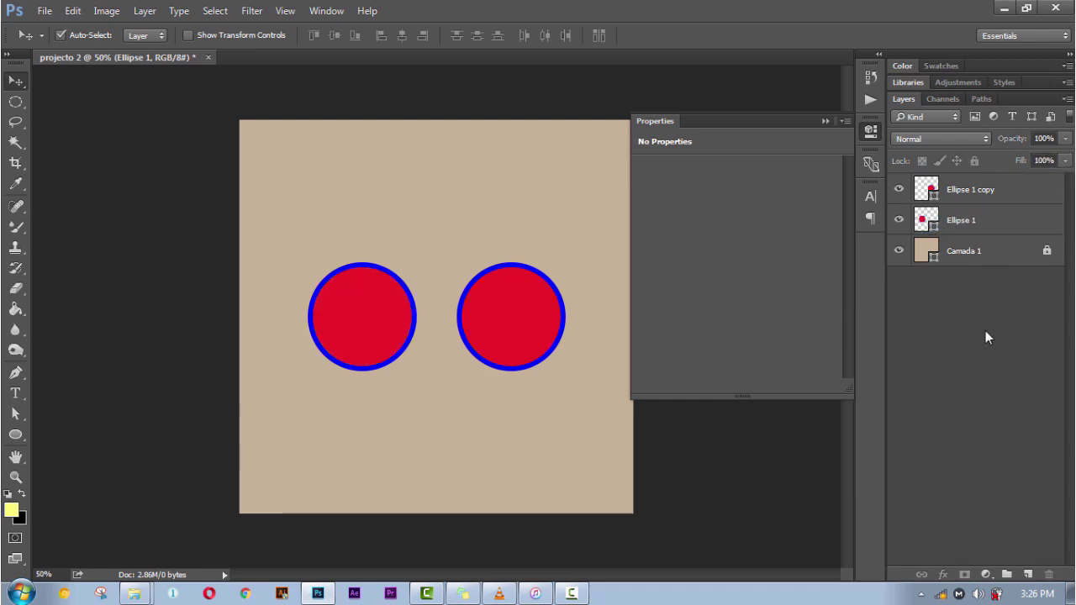
Rename the Ellipse 1 copy and Ellipse 1 layers to 'circulo 1' and 'circulo 2', then select circulo 1
double_click(963, 190)
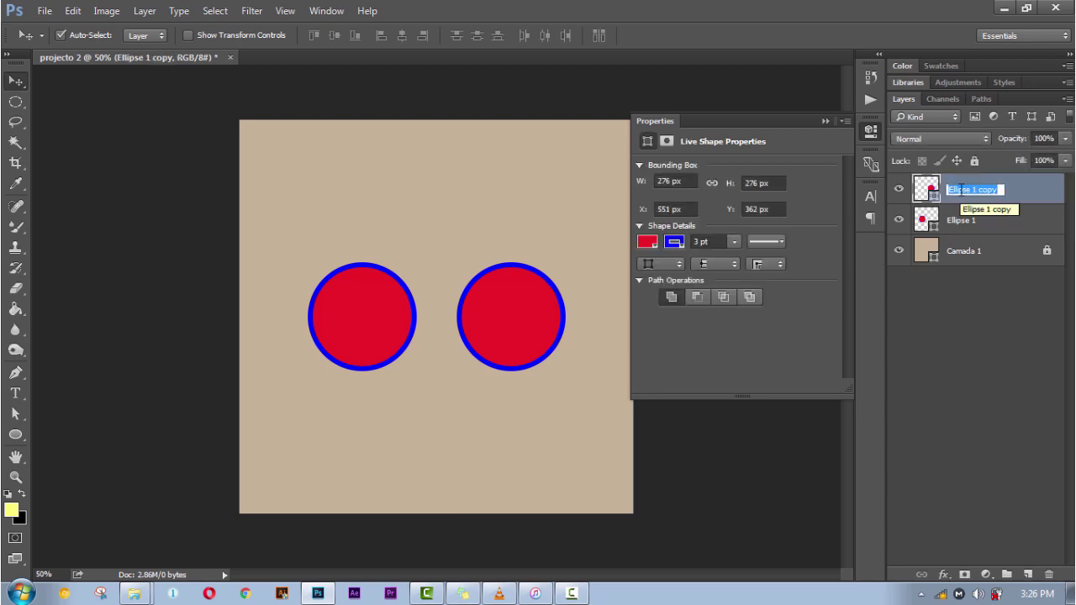
text(circulo 1)
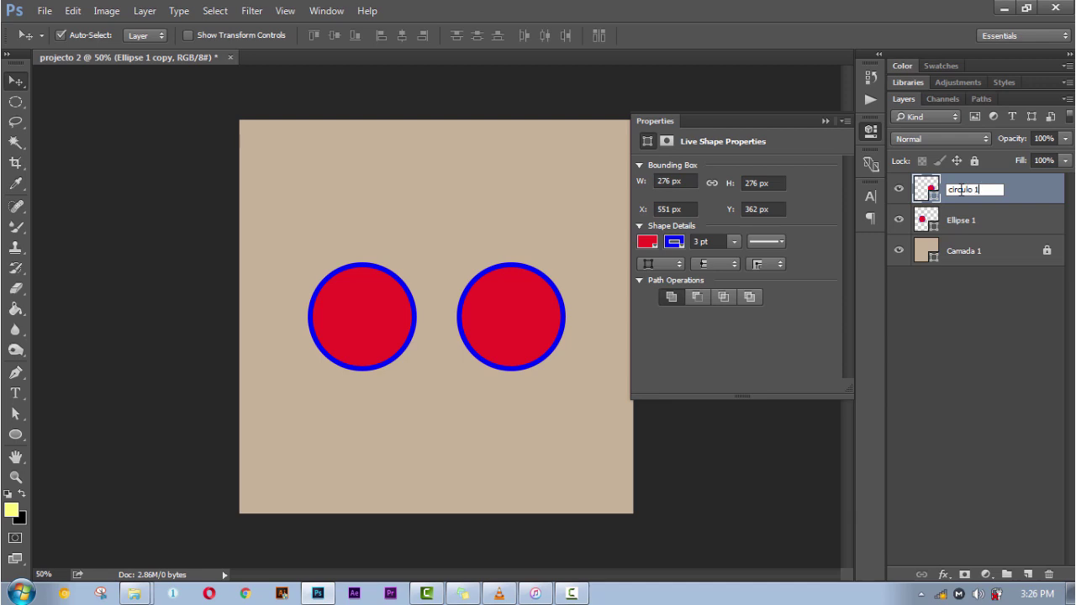
key(Tab)
text(c)
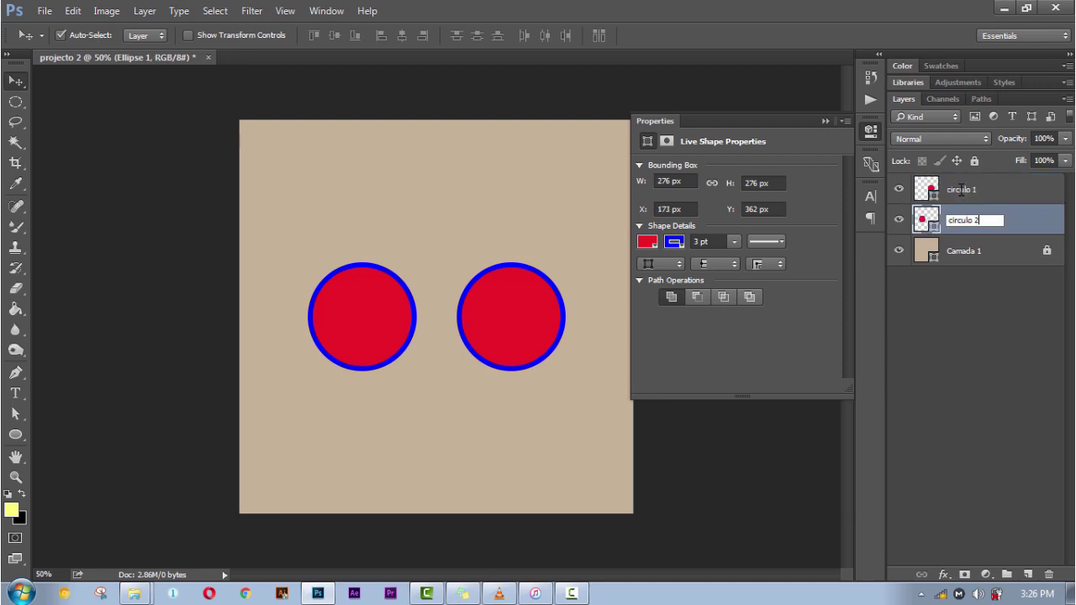
click(1019, 322)
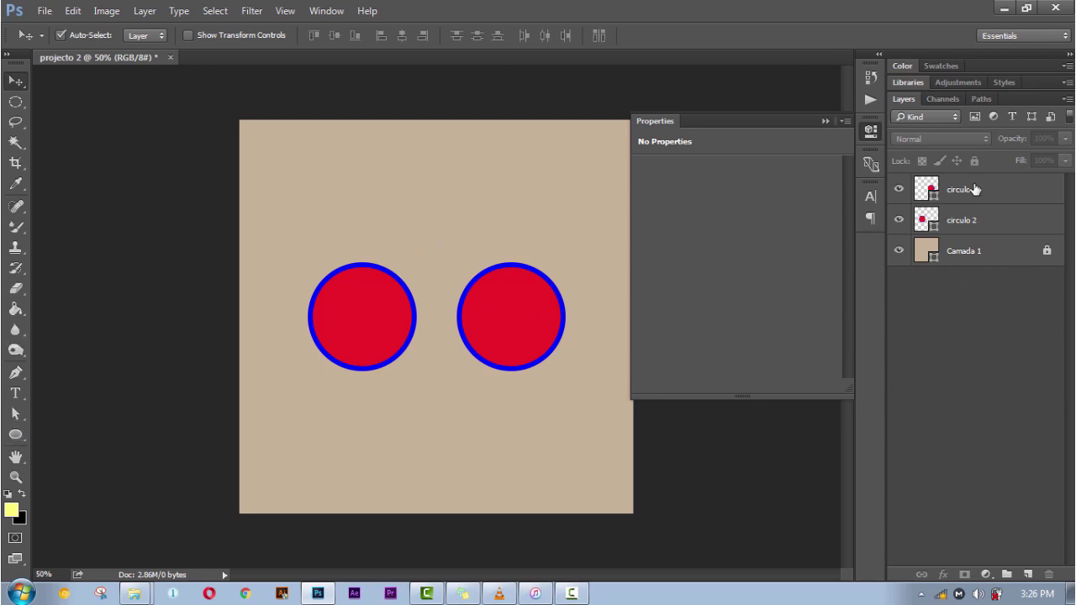
click(976, 190)
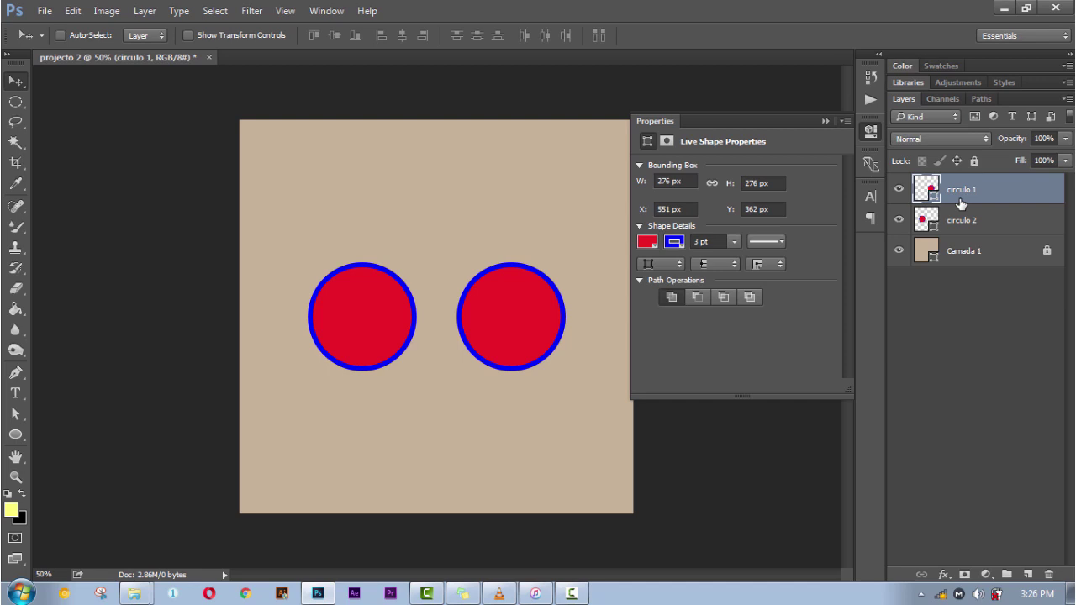
Duplicate circulo 1 three times and drag the copies to top-left, top-right, bottom and right-middle
key(ctrl+j)
key(ctrl+j)
key(ctrl+j)
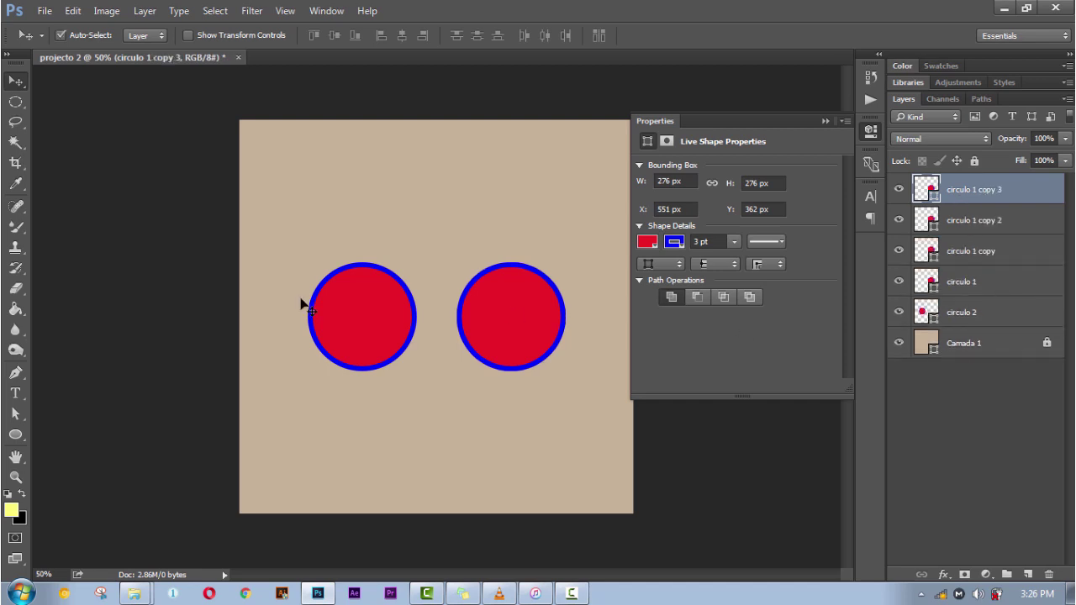
mouse_move(337, 287)
mouse_down()
mouse_move(330, 207)
mouse_move(322, 312)
mouse_up()
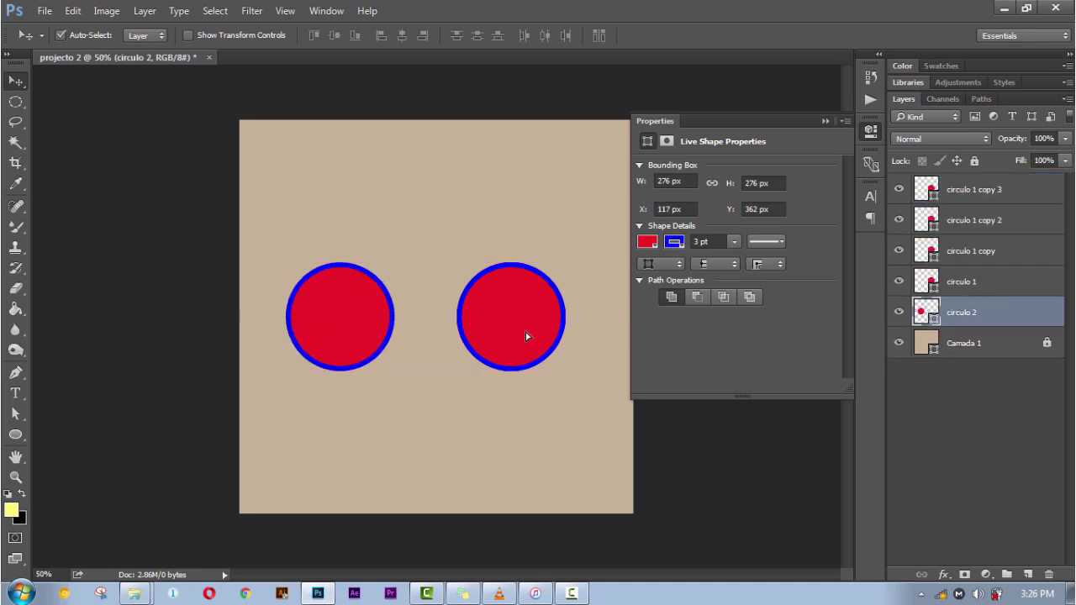
drag(527, 336, 350, 207)
drag(495, 305, 524, 147)
drag(497, 355, 373, 474)
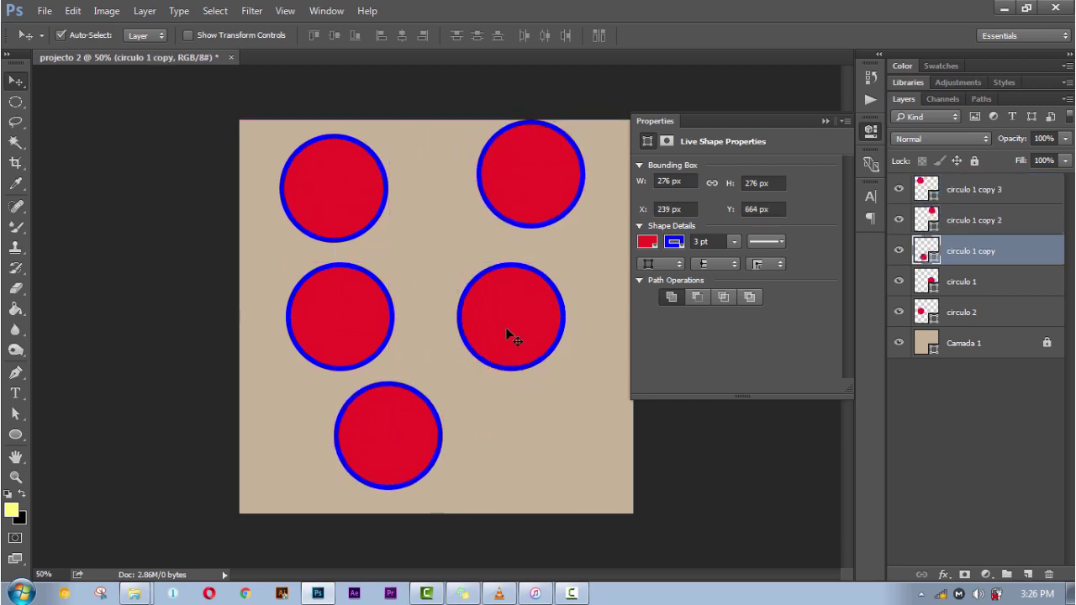
mouse_move(511, 337)
mouse_down()
mouse_move(579, 500)
mouse_move(519, 351)
mouse_move(523, 359)
mouse_up()
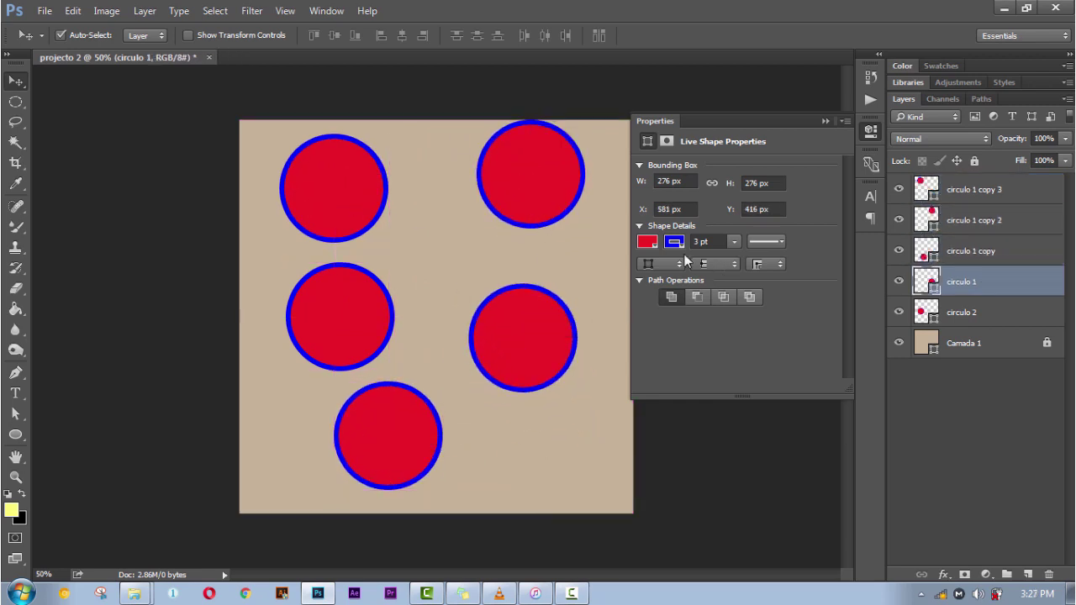
click(646, 242)
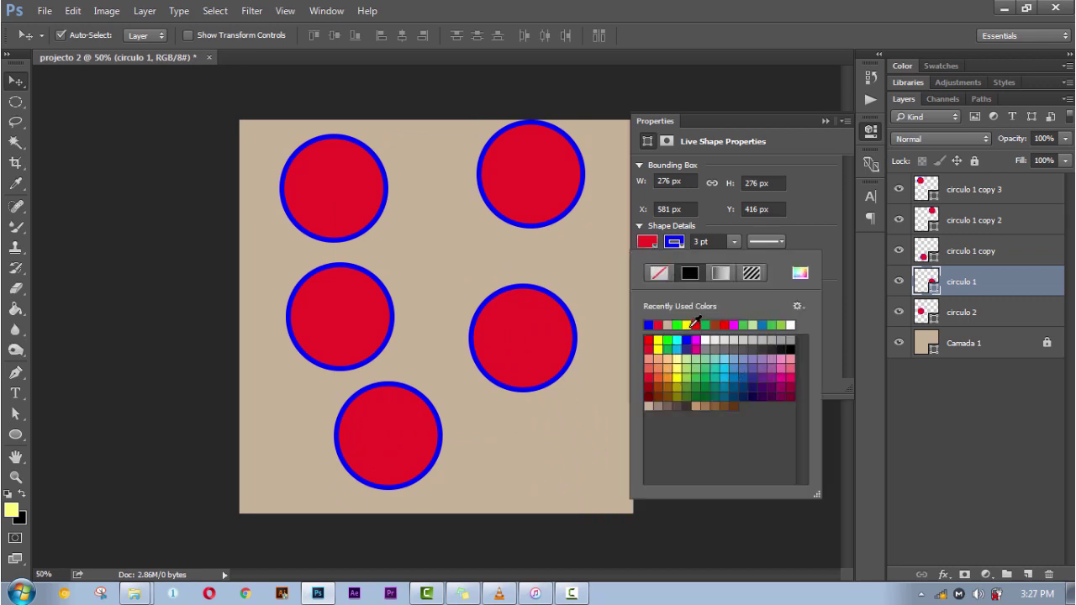
Fill the right-middle circle yellow and the top-left circle green
click(692, 325)
click(344, 195)
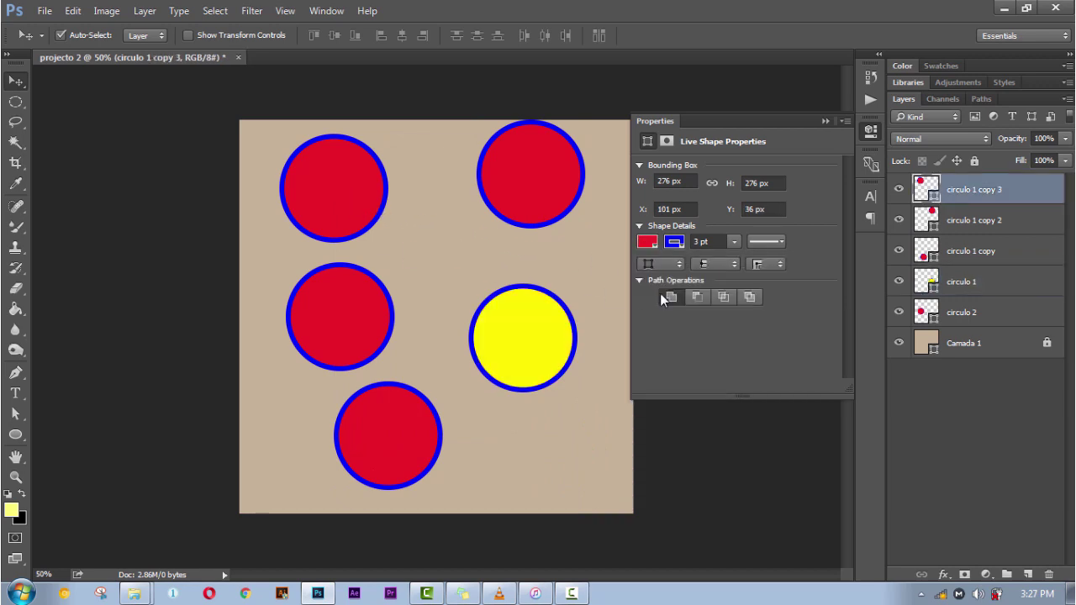
click(646, 242)
click(716, 359)
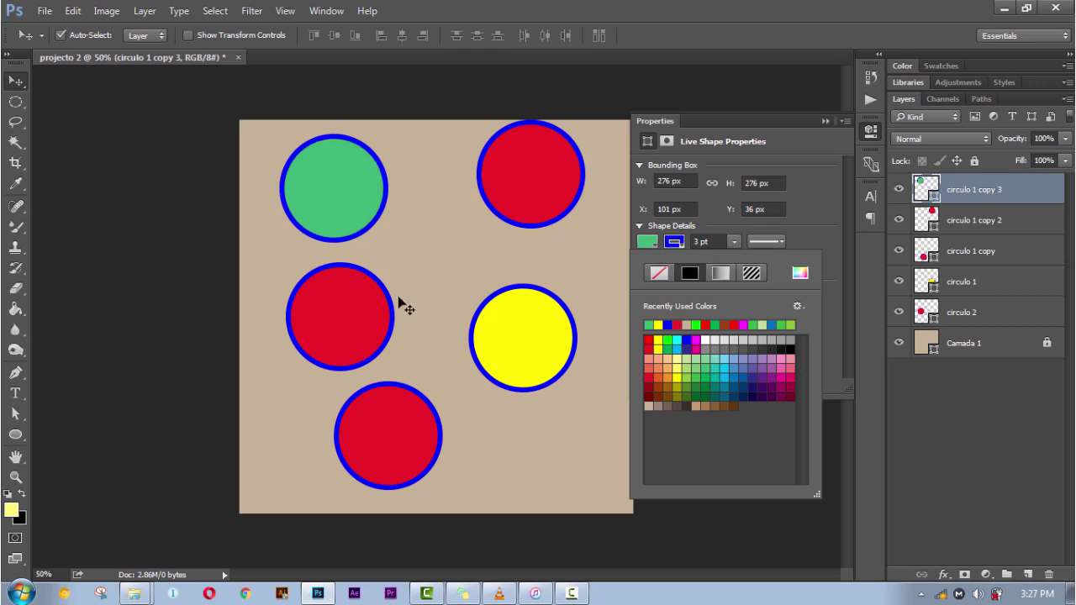
Change the middle-left circulo 2 fill from red to crimson pink
click(389, 307)
click(646, 242)
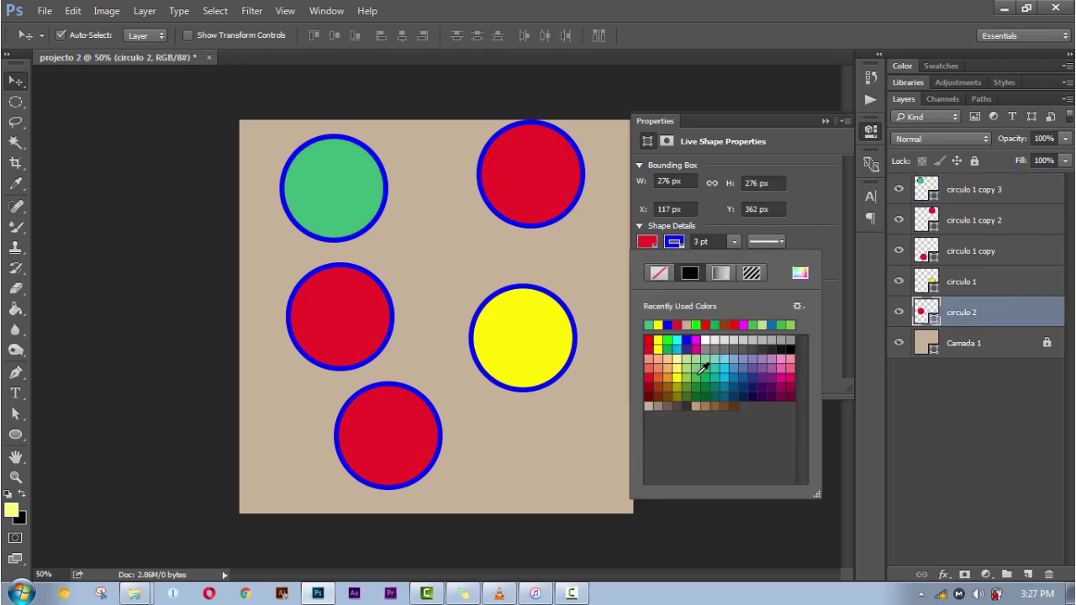
click(712, 406)
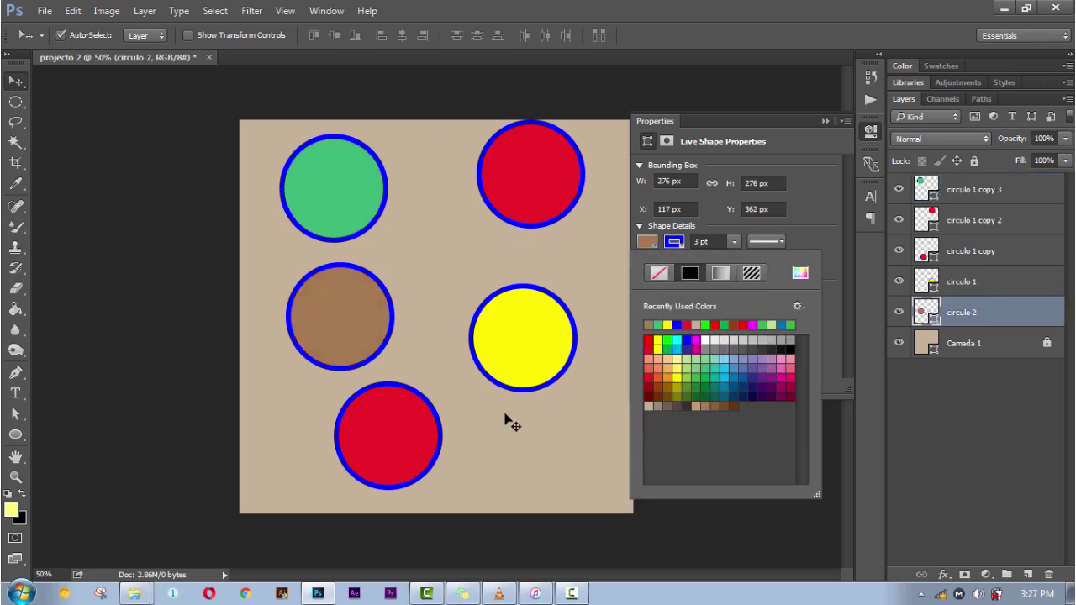
click(791, 372)
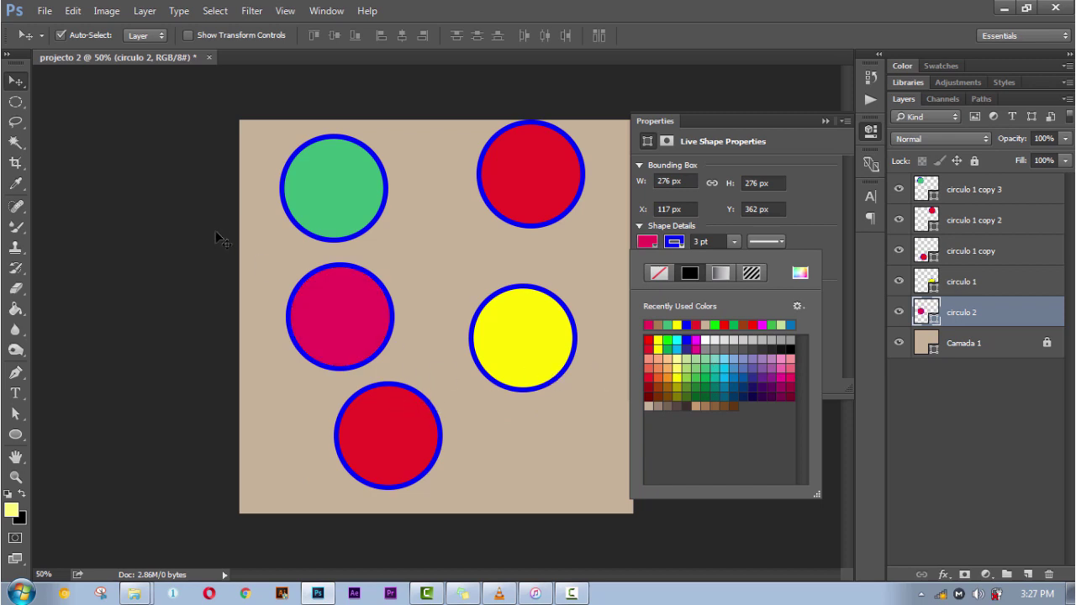
click(554, 298)
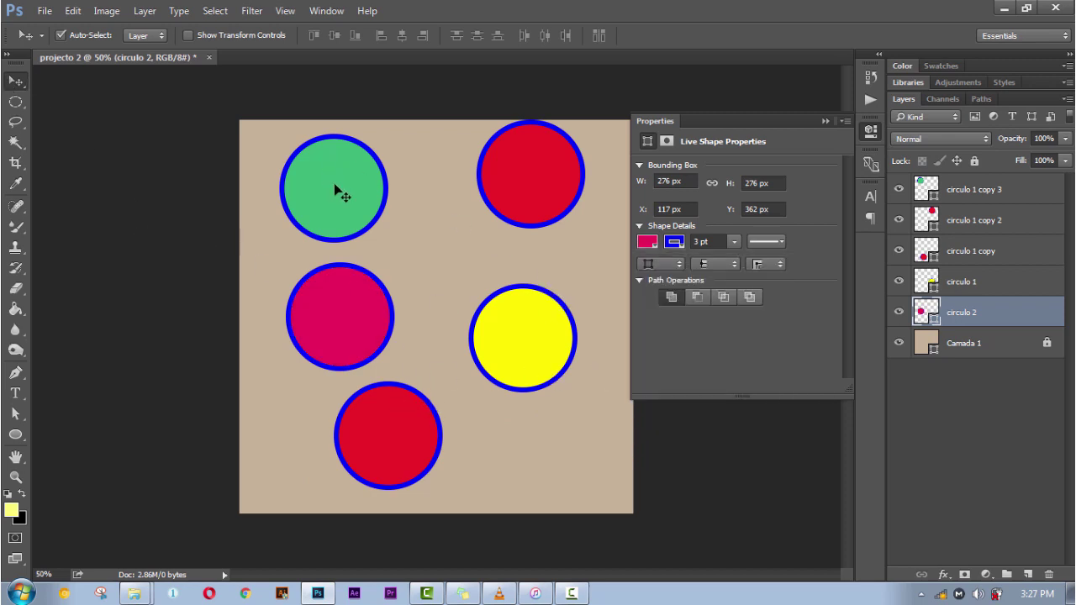
Drag the green, red, pink and yellow circles into an evenly spaced ring on the canvas
drag(335, 192, 383, 231)
drag(539, 198, 544, 254)
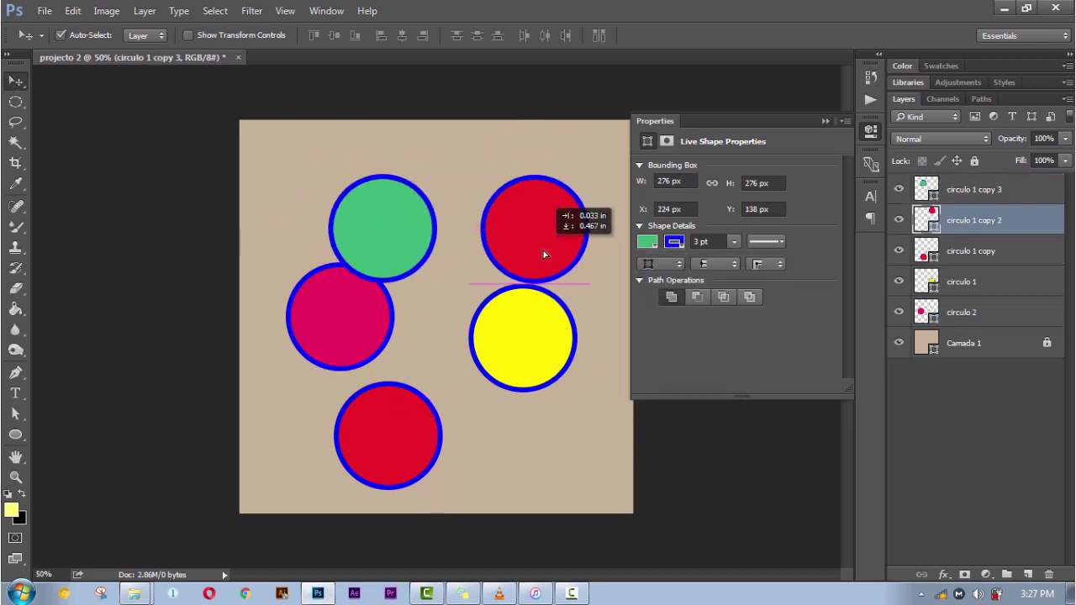
drag(336, 327, 325, 380)
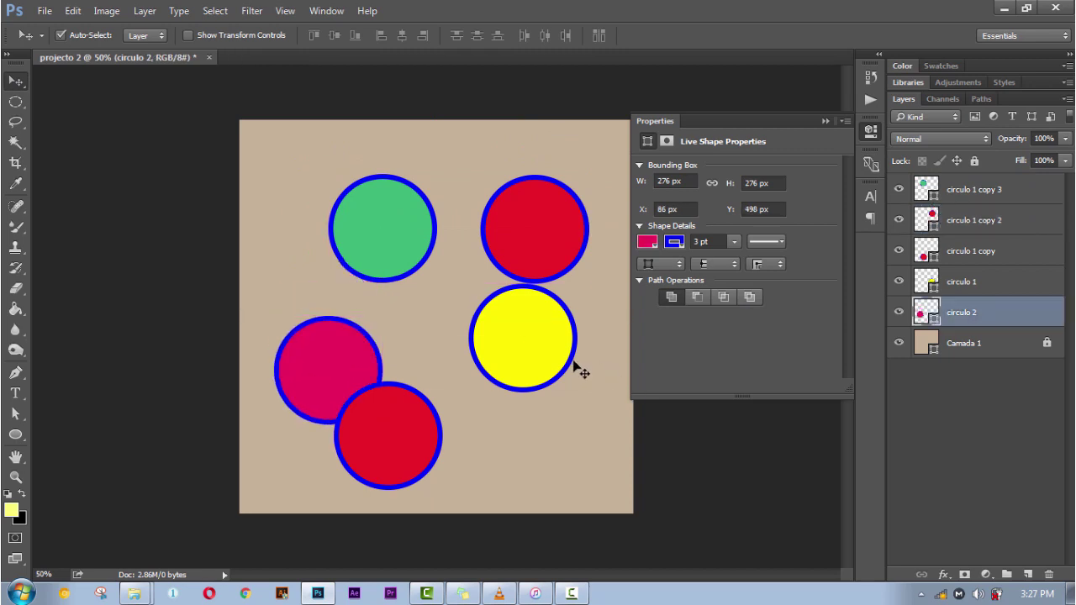
drag(531, 358, 560, 415)
mouse_move(437, 438)
mouse_down()
mouse_move(484, 459)
mouse_move(475, 460)
mouse_up()
drag(356, 367, 341, 339)
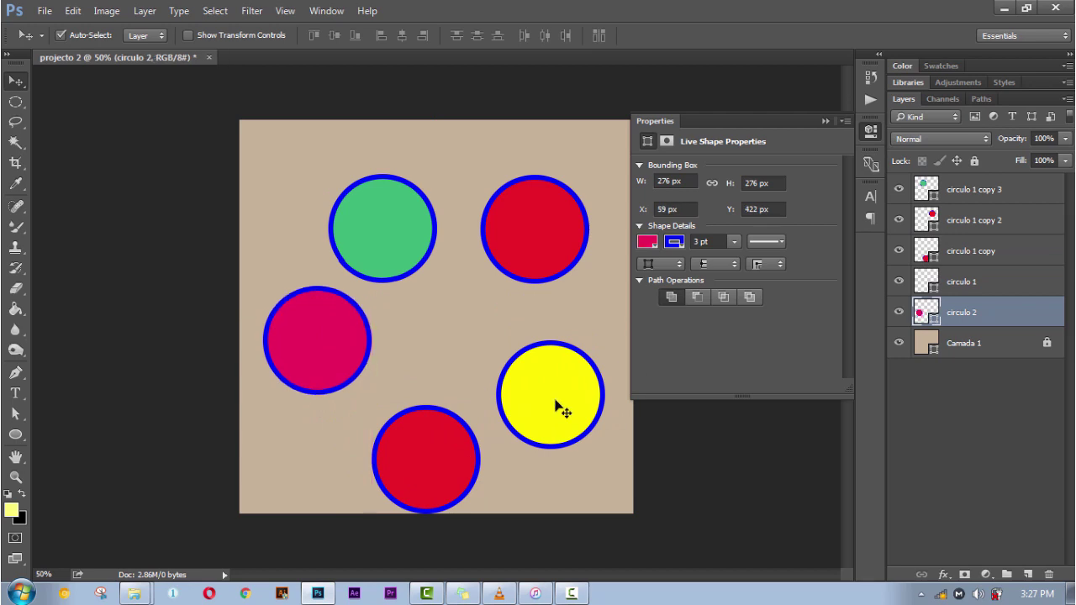
drag(557, 408, 557, 383)
drag(444, 456, 456, 445)
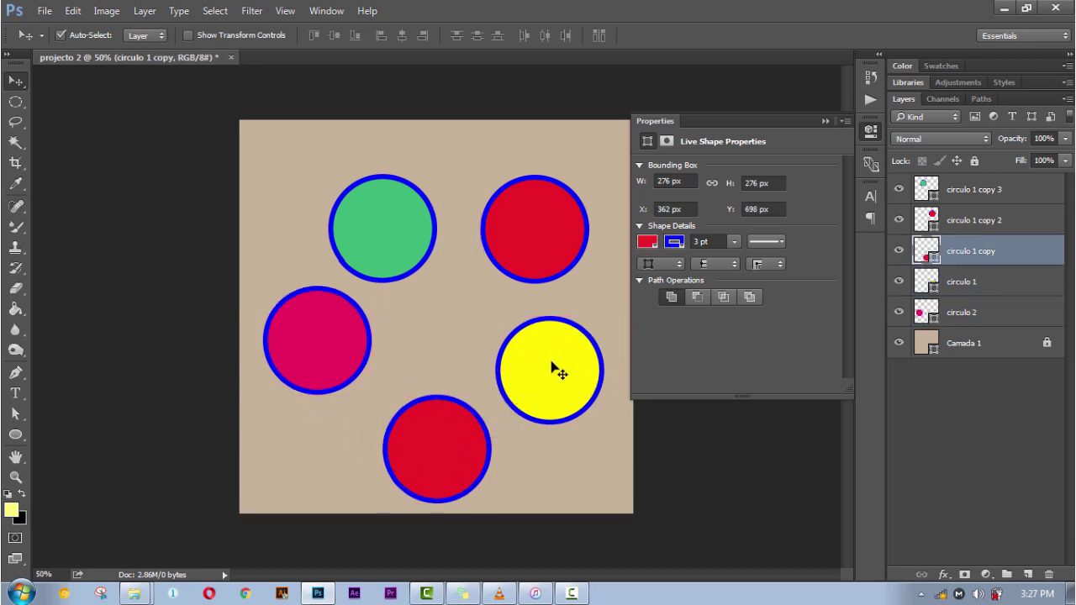
drag(559, 373, 564, 373)
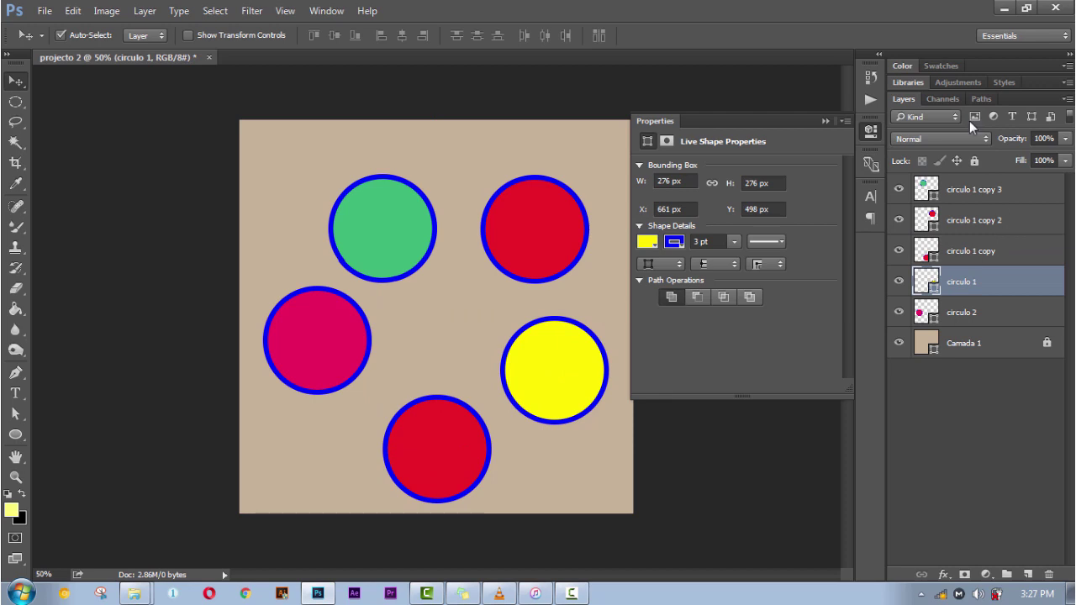
Find the circles' layers by toggling visibility, then select circulo 1 copy 3 and circulo 1 copy 2 together
click(899, 190)
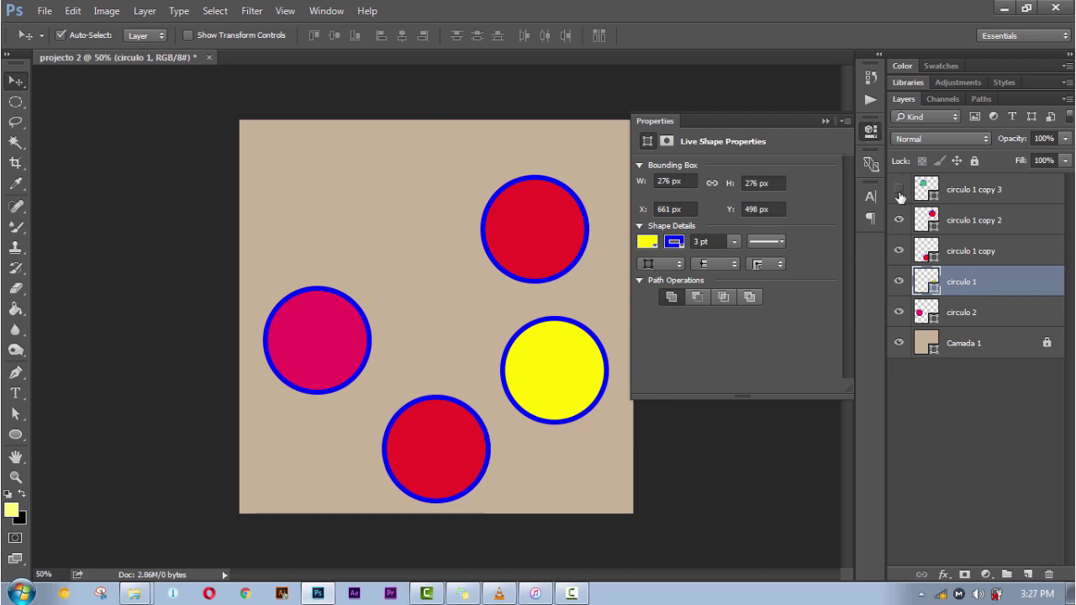
click(899, 220)
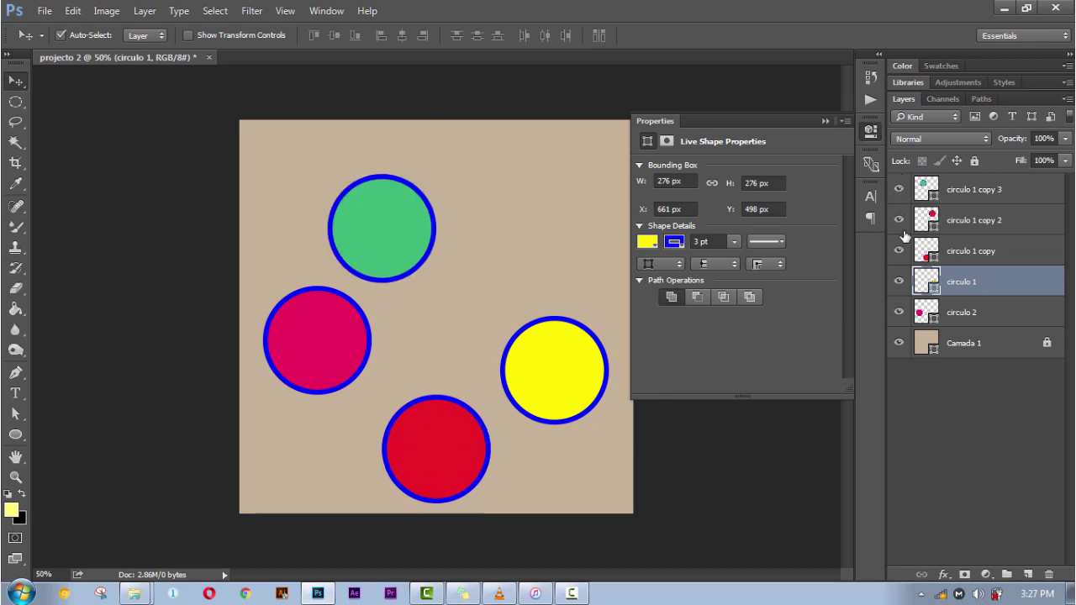
click(903, 233)
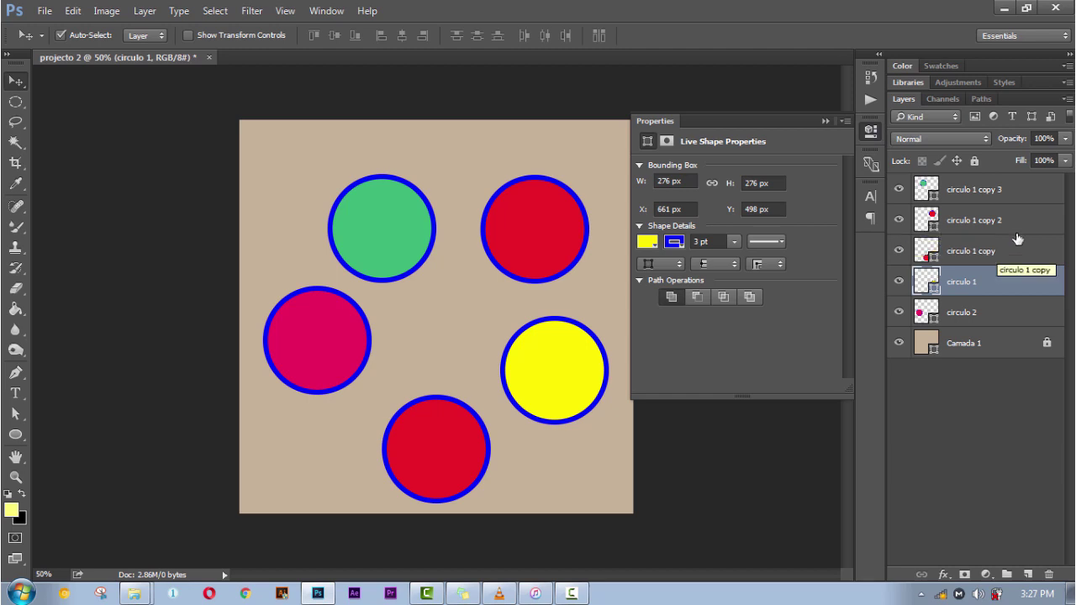
click(969, 190)
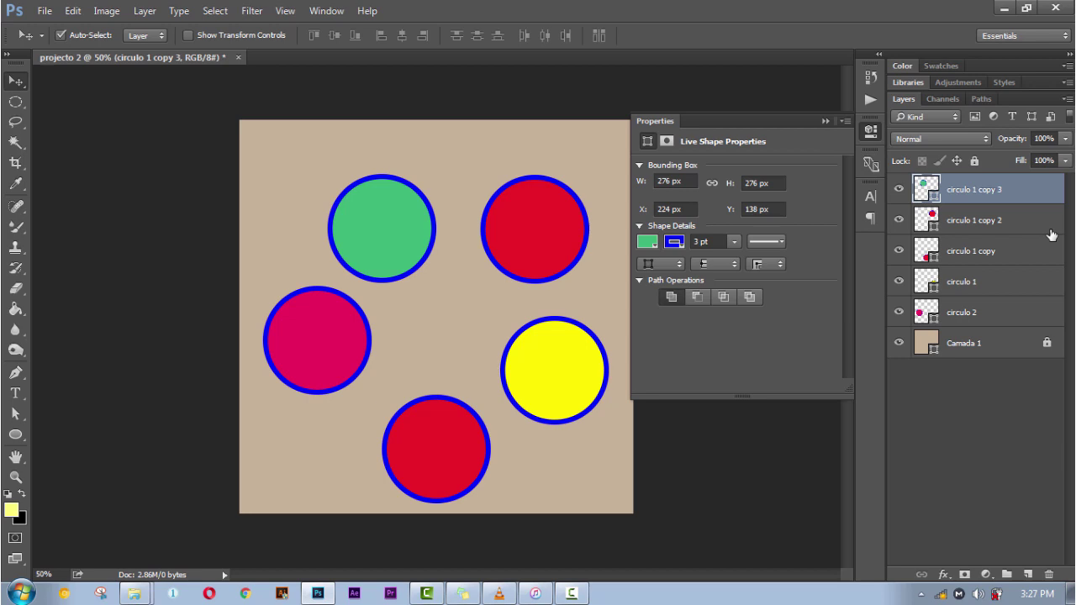
key(ctrl)
ctrl+click(980, 226)
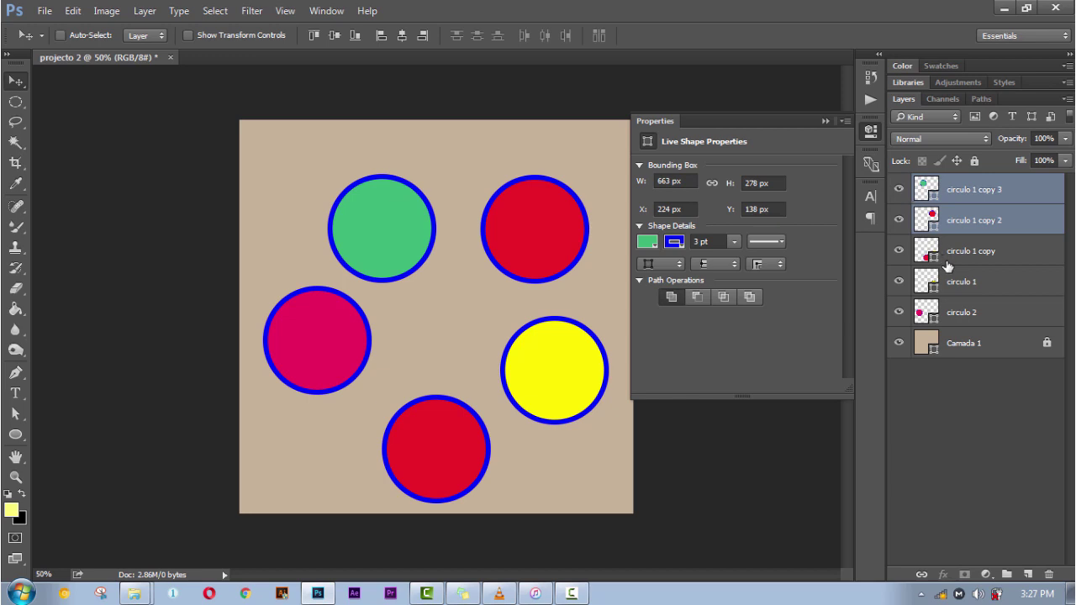
Group the two selected circle layers and replace the group's trailing 1 with 'dos'
key(ctrl+g)
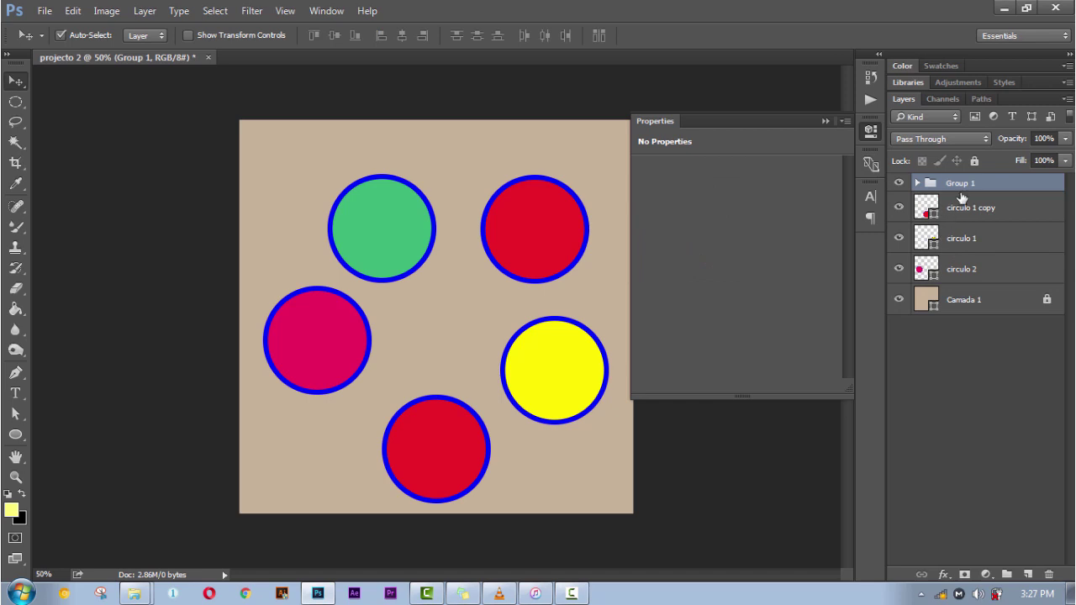
double_click(961, 184)
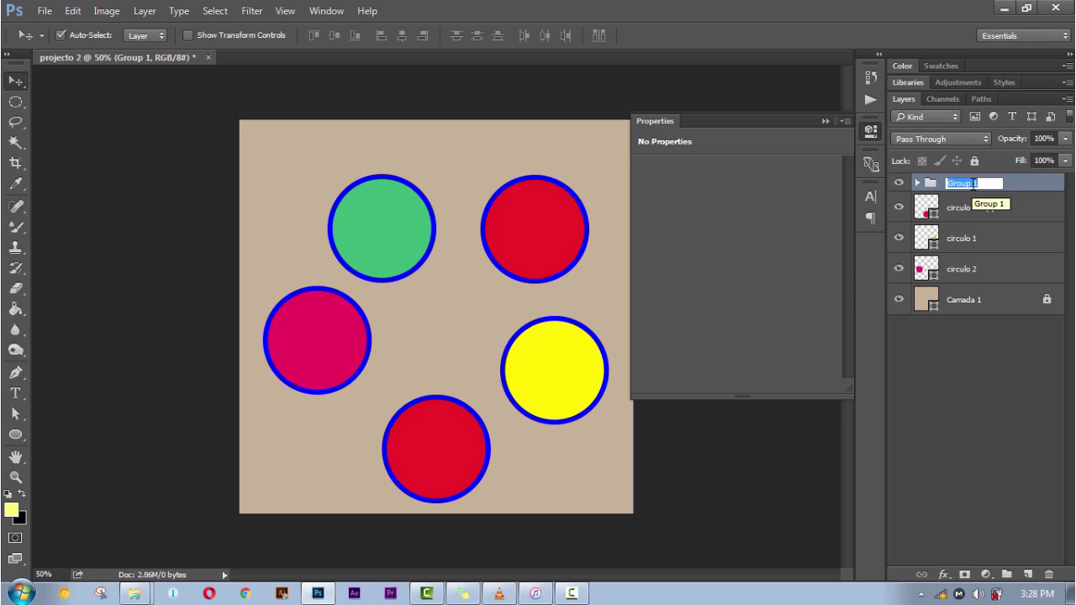
click(973, 183)
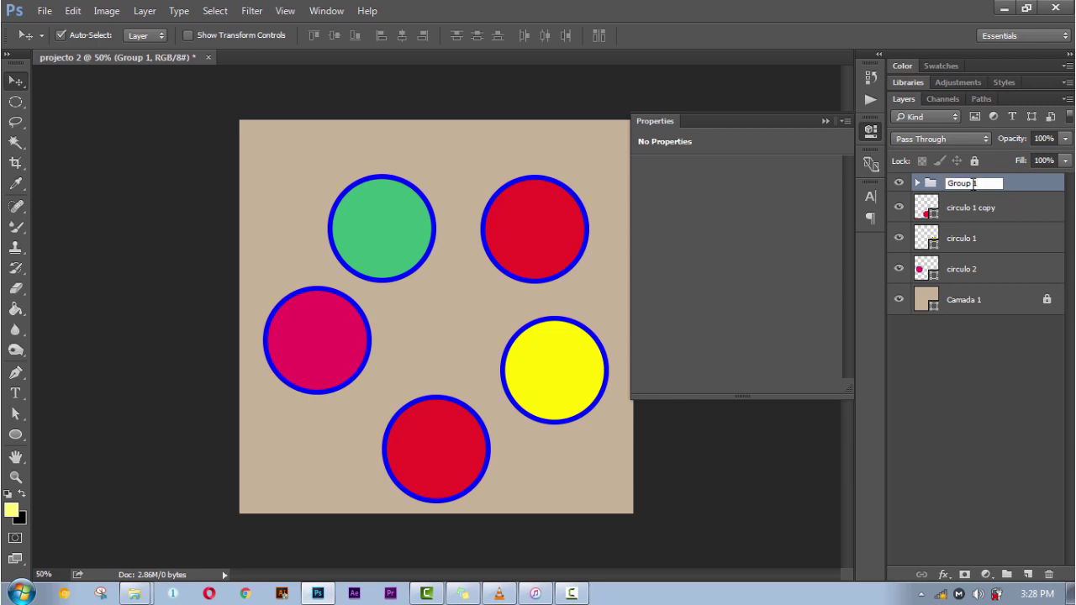
key(BackSpace)
text(d)
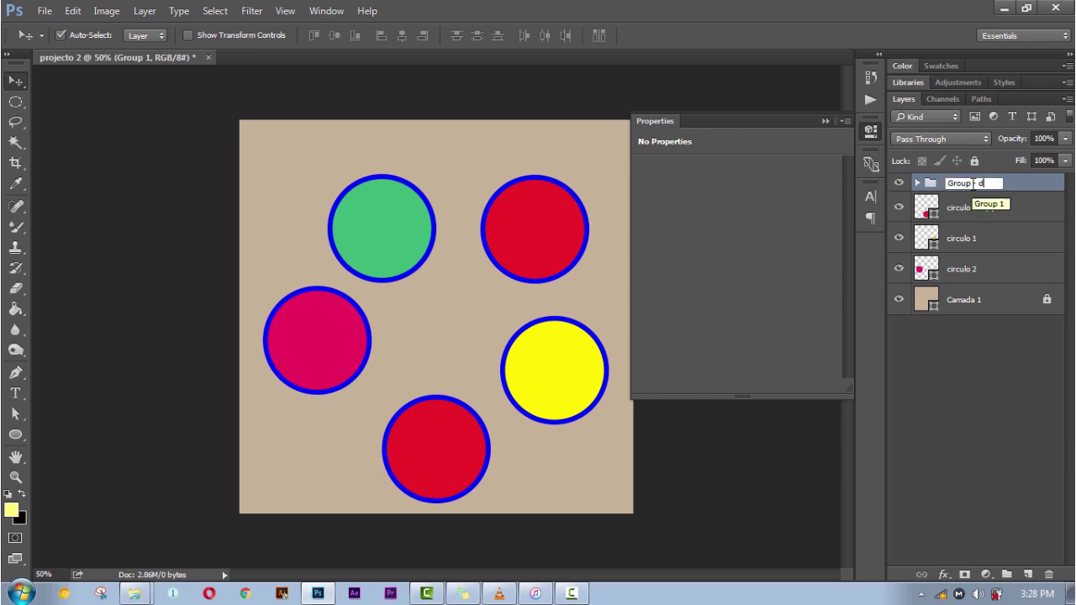
text(os circulos)
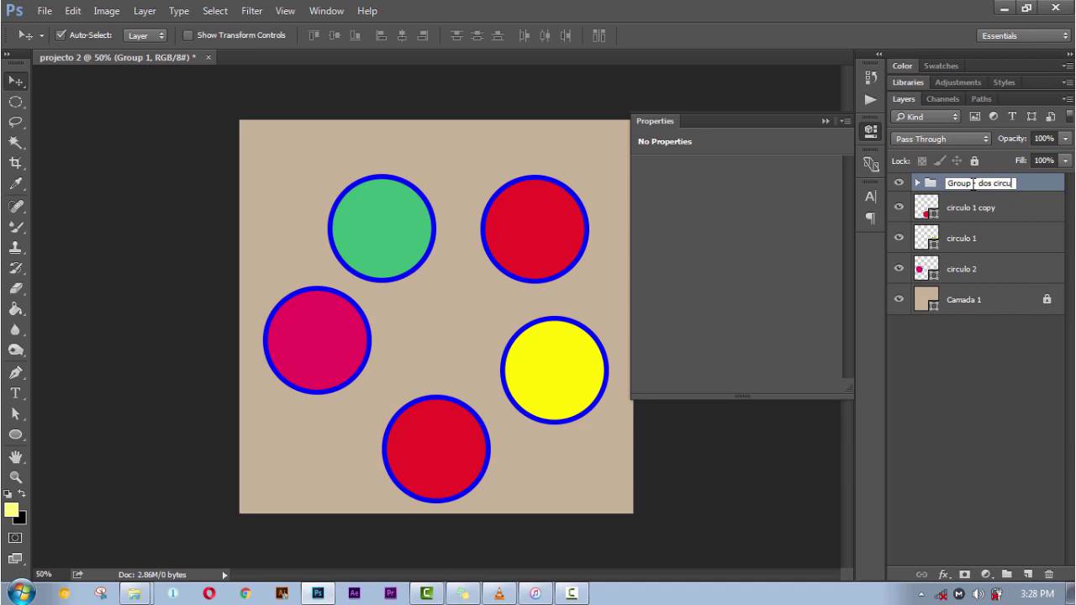
click(988, 386)
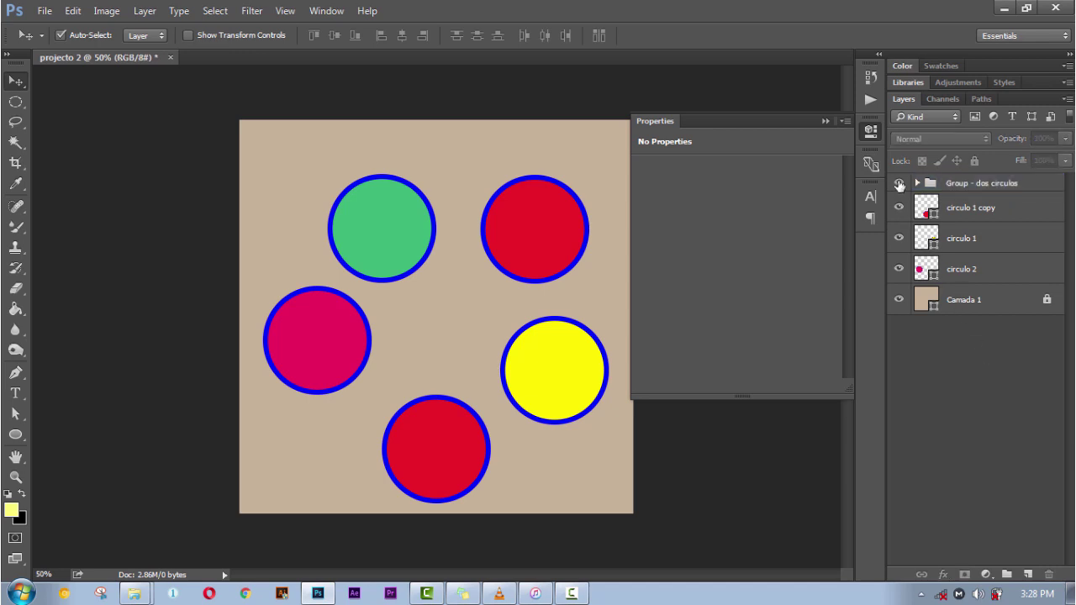
Check the group's visibility and correct its name to 'Groupo - dos circulos'
click(899, 183)
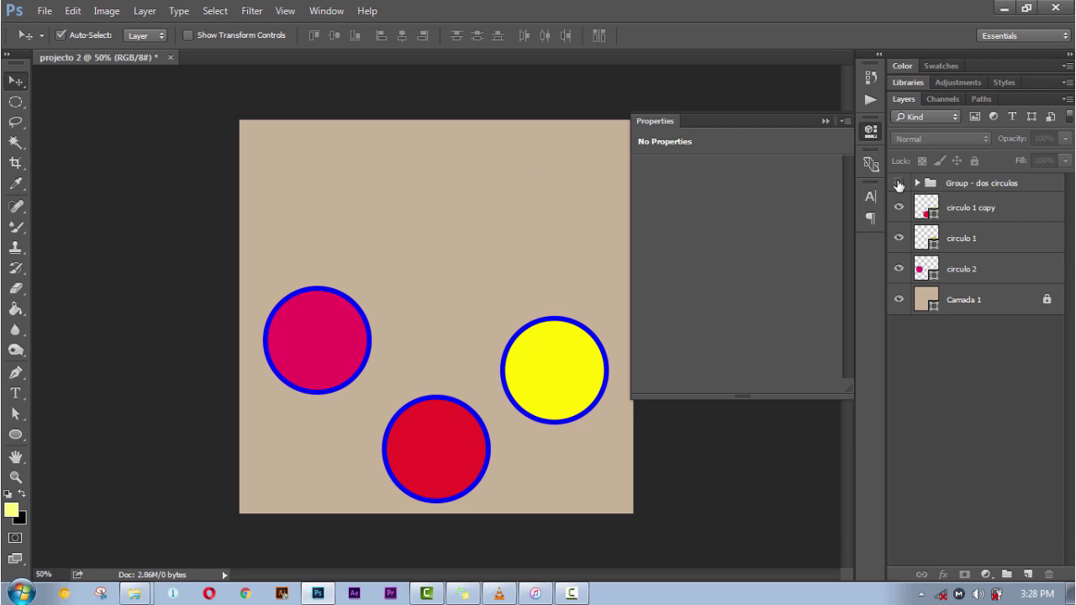
click(899, 183)
click(899, 183)
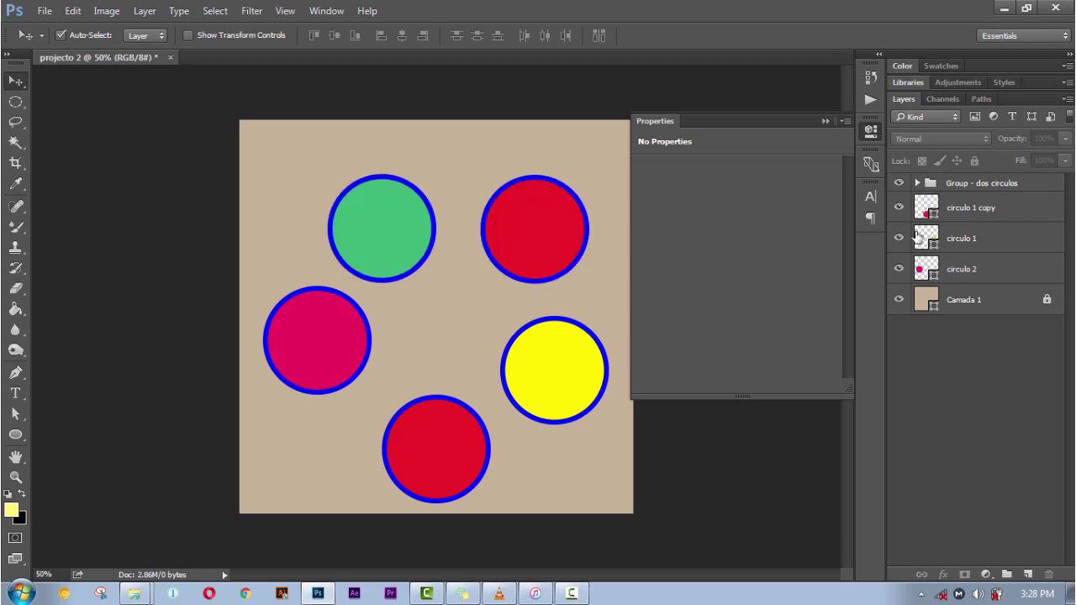
double_click(973, 184)
click(971, 183)
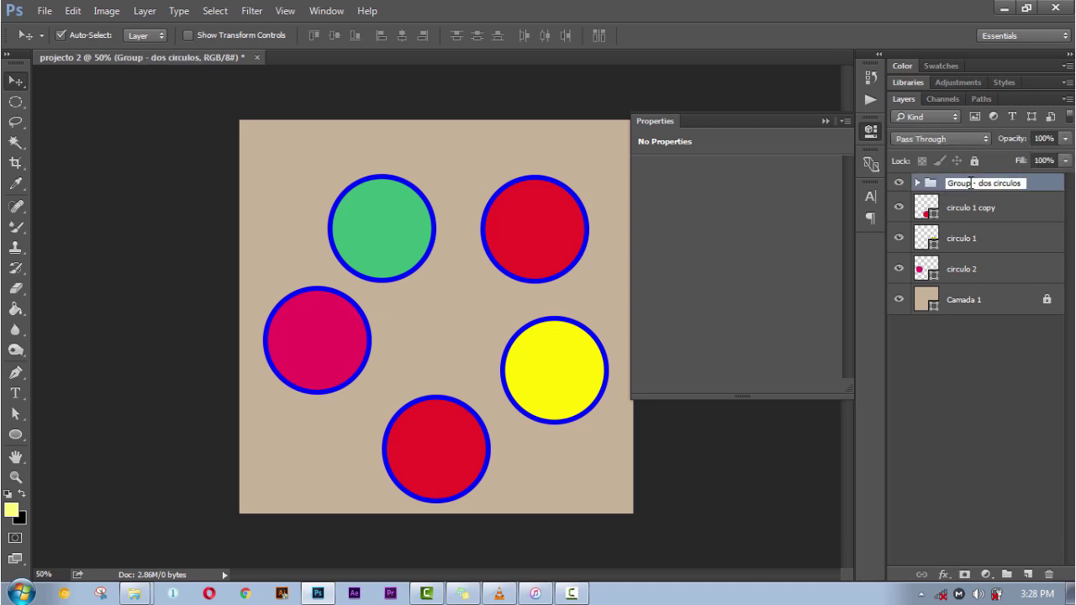
text(o)
click(995, 404)
click(983, 211)
Group the three remaining circle layers and name the group 'Group 2- dos circulos'
shift+click(982, 272)
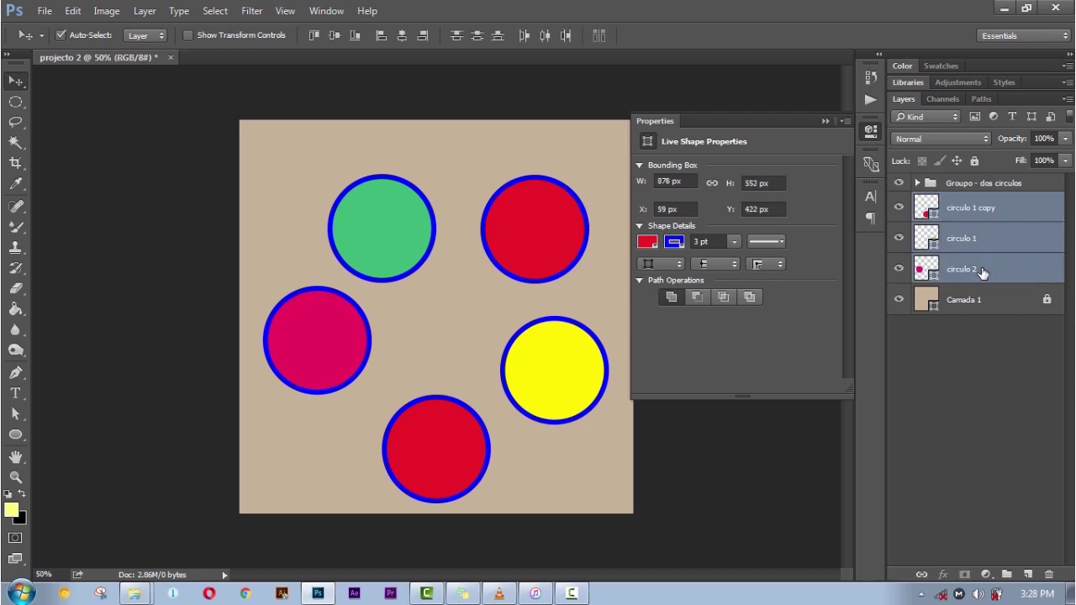
key(ctrl+g)
double_click(976, 202)
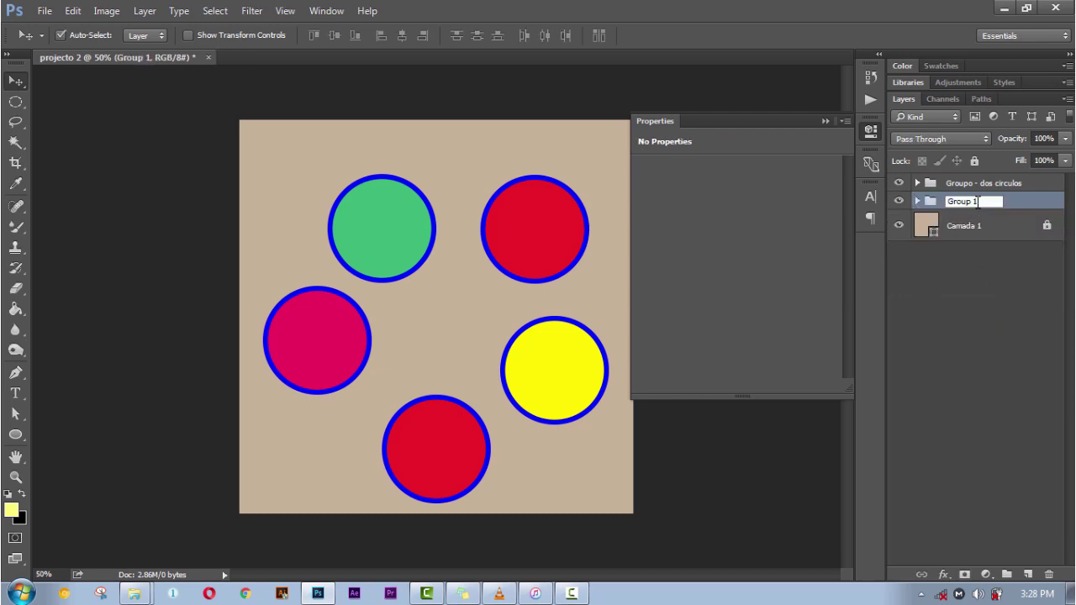
click(979, 202)
key(BackSpace)
text(2 - dos circulos)
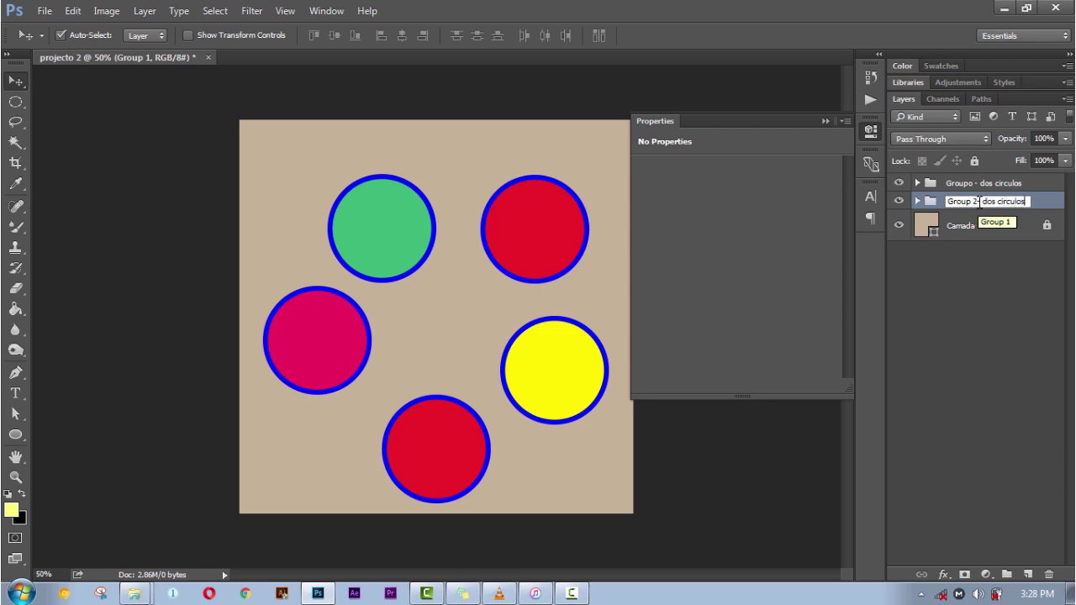
key(Return)
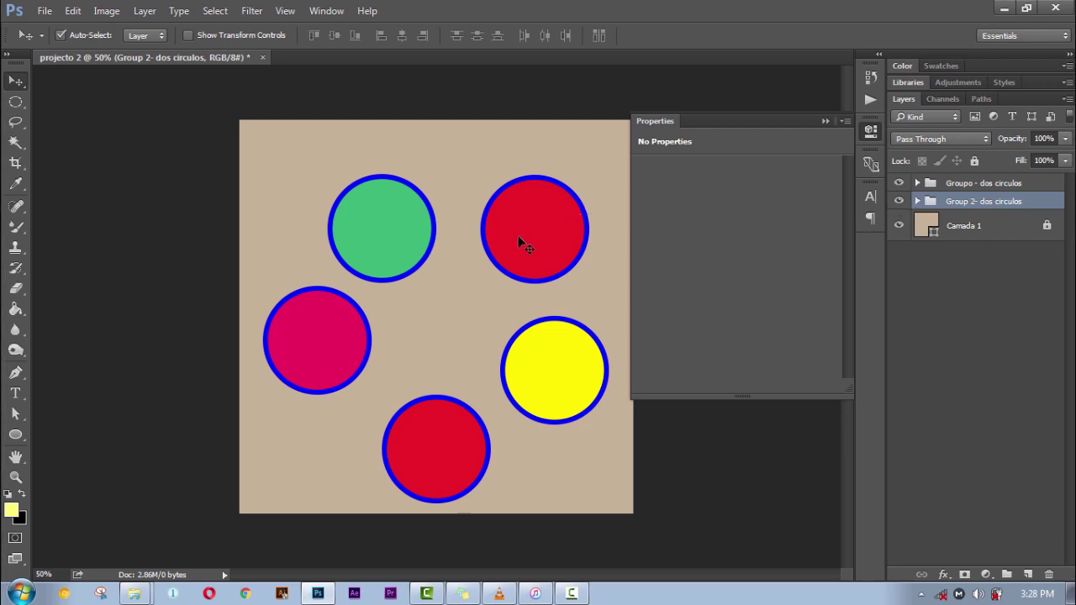
Nudge the red, green, pink and yellow circles inward to tighten the five-circle ring
drag(521, 241, 524, 222)
drag(380, 258, 370, 240)
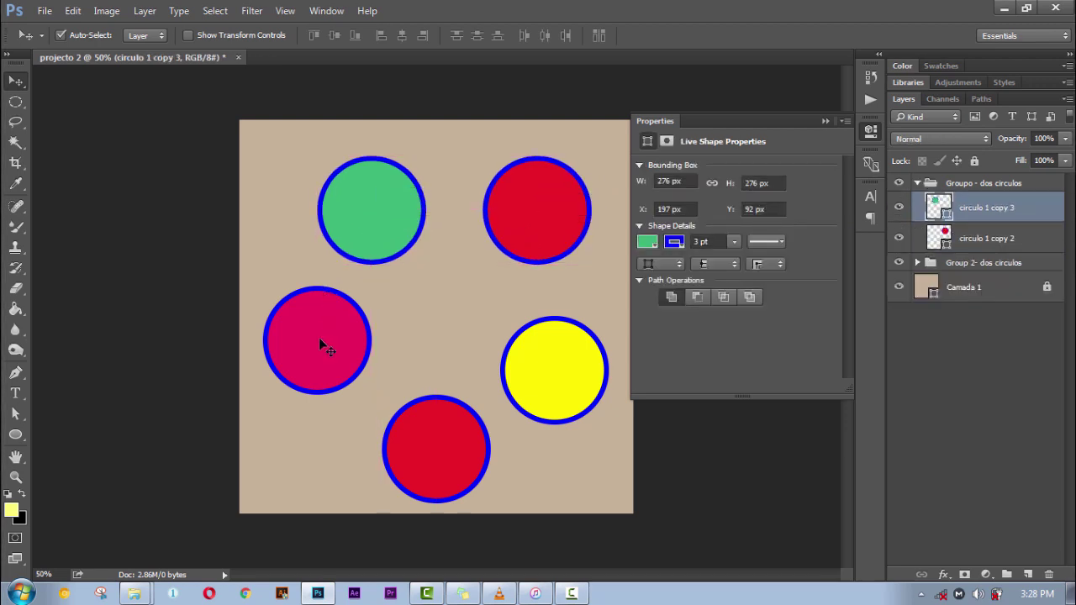
drag(319, 337, 363, 327)
drag(546, 380, 529, 351)
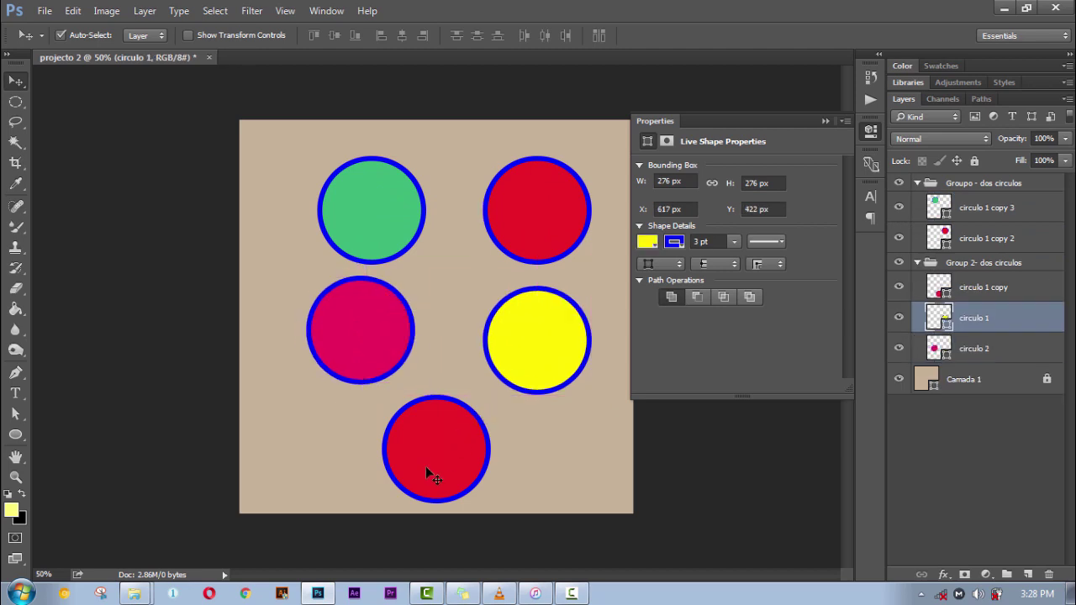
drag(426, 466, 426, 427)
drag(357, 372, 324, 392)
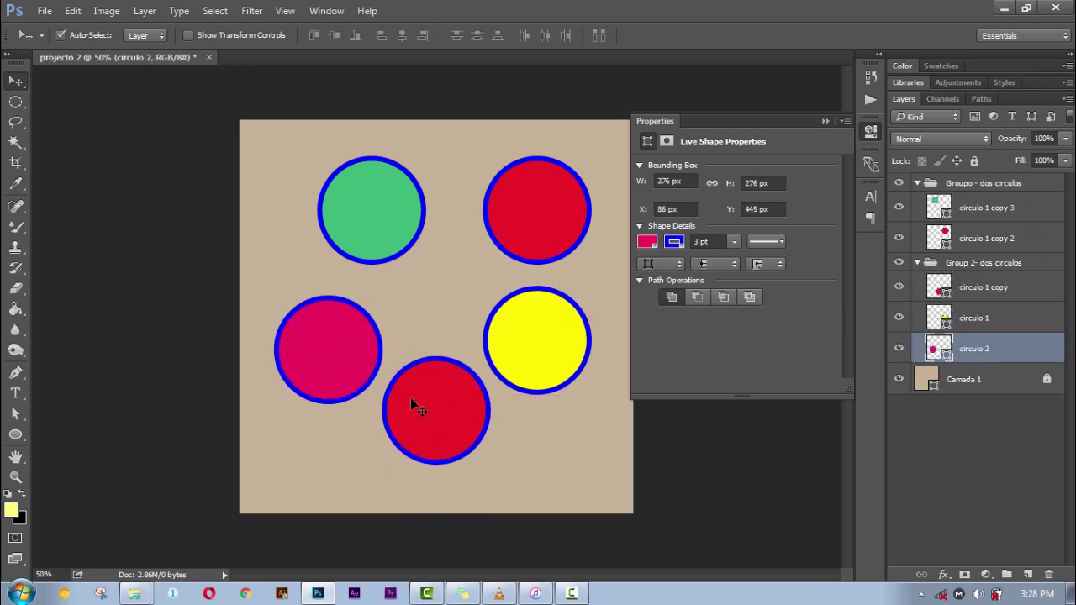